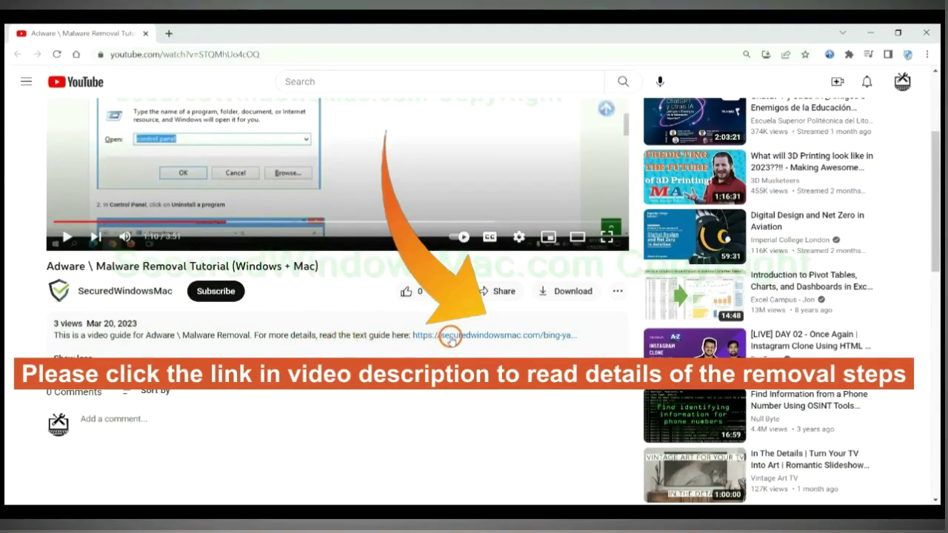
Open the removal guide linked in the video description and find its Instant Automatic Removal section.
click(451, 337)
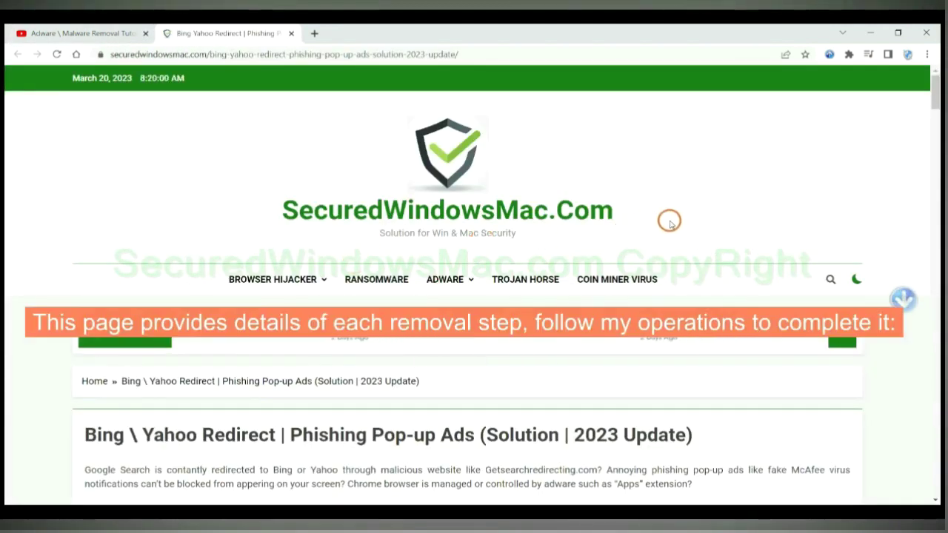
scroll(669, 223, down, 15)
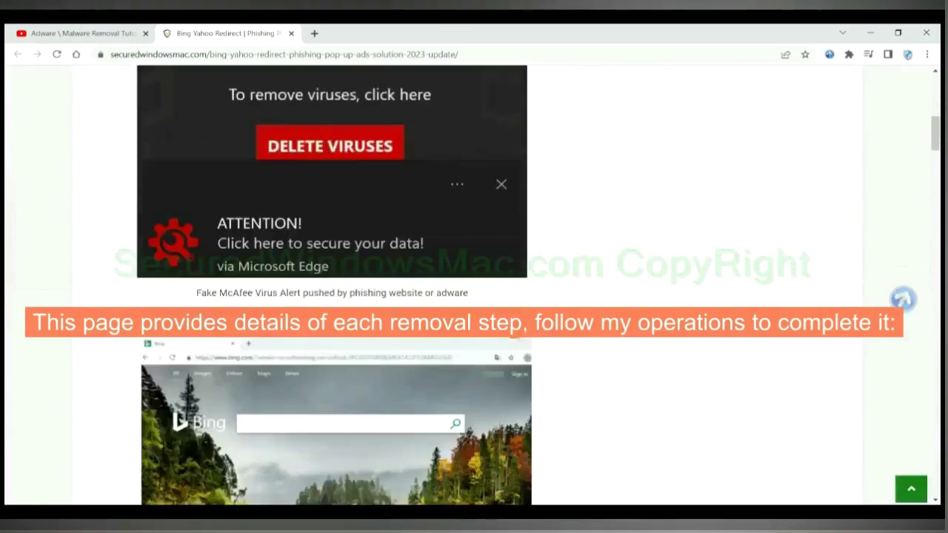
scroll(512, 328, down, 2)
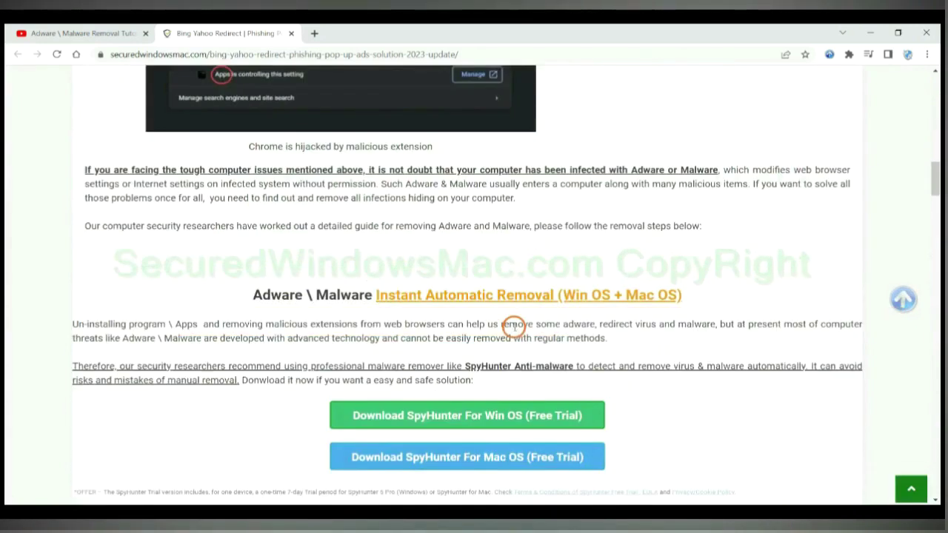
scroll(511, 328, down, 1)
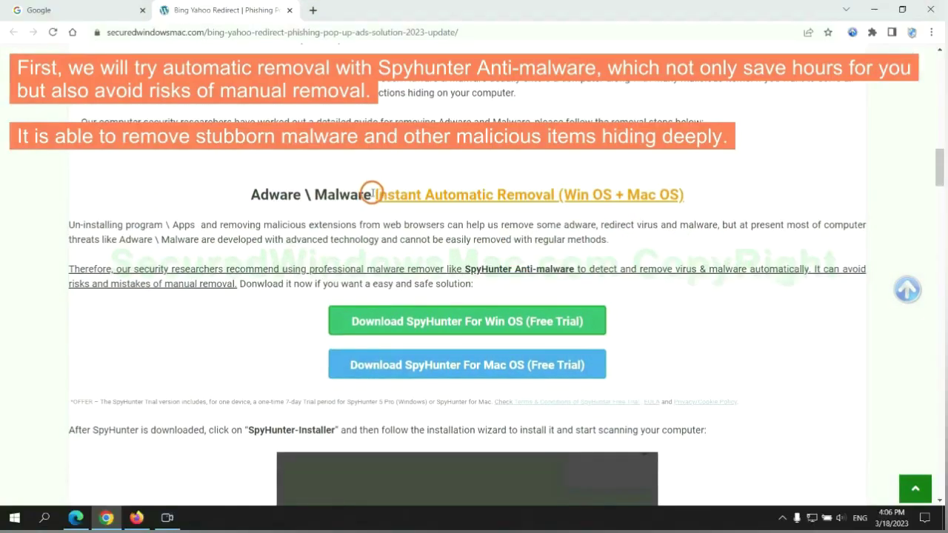
drag(372, 194, 556, 194)
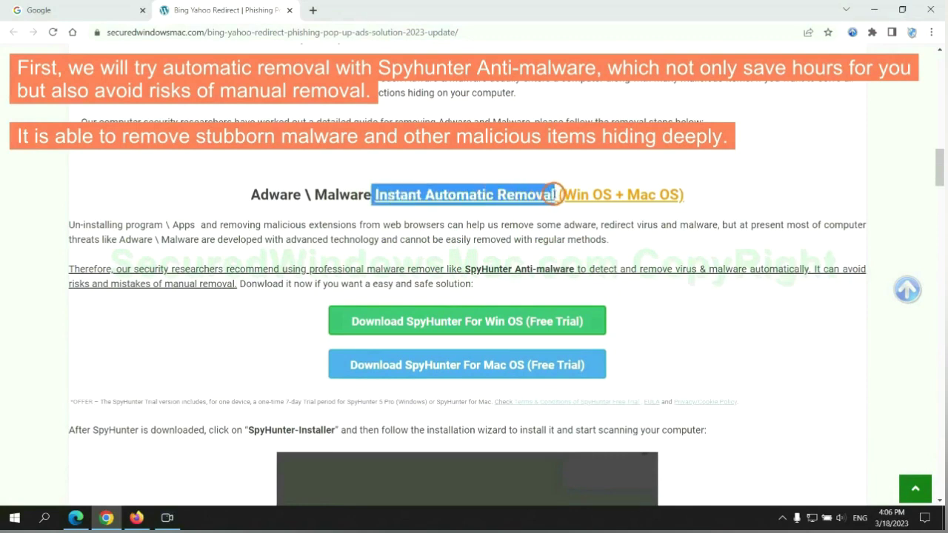
click(471, 166)
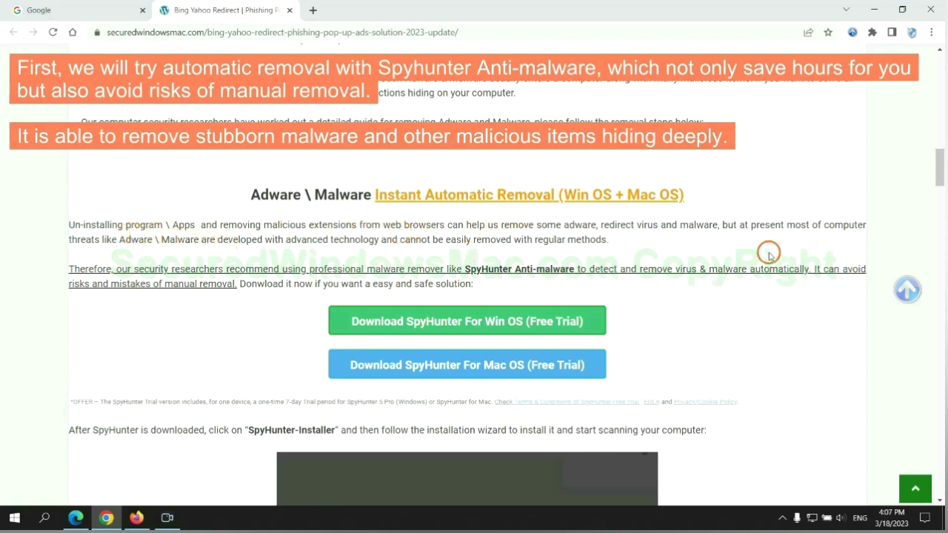
Download the SpyHunter free trial for Win OS from the guide.
scroll(469, 267, down, 1)
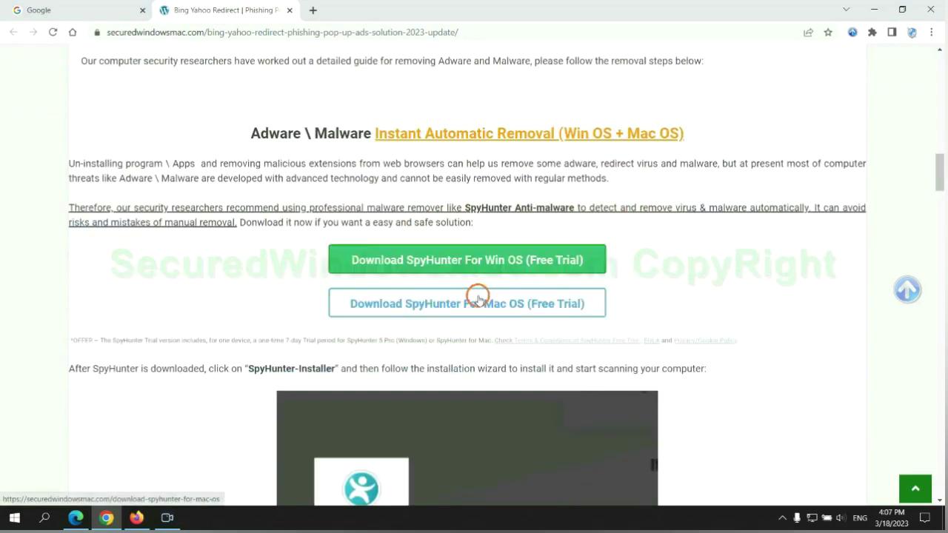
scroll(478, 296, down, 2)
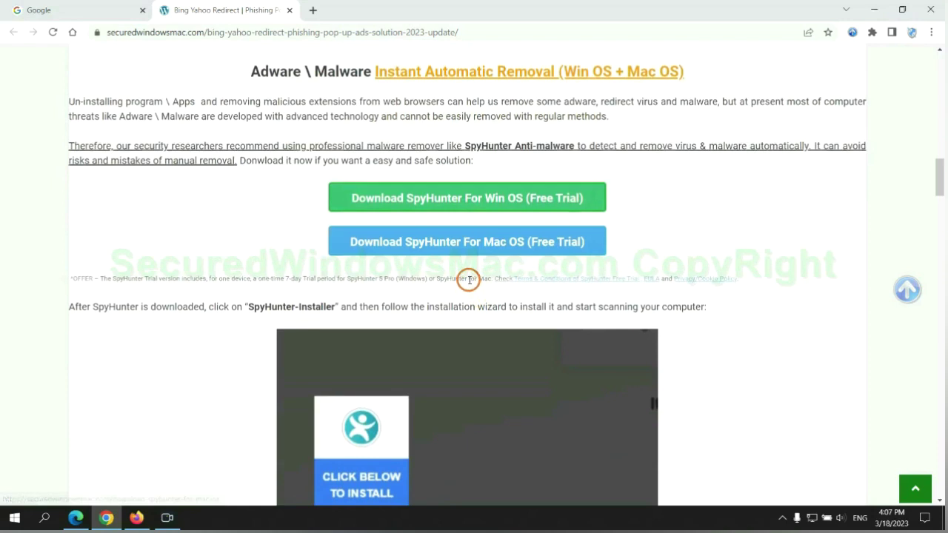
click(477, 140)
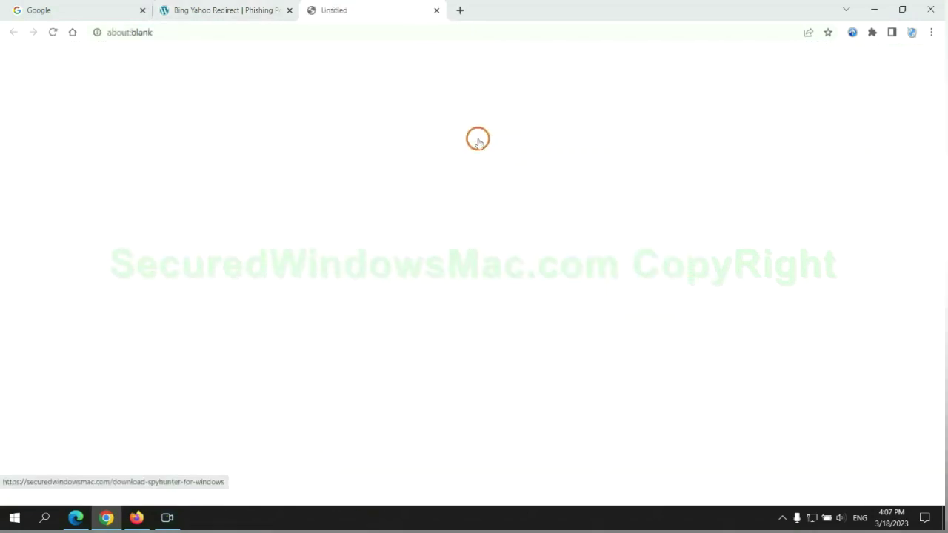
click(230, 487)
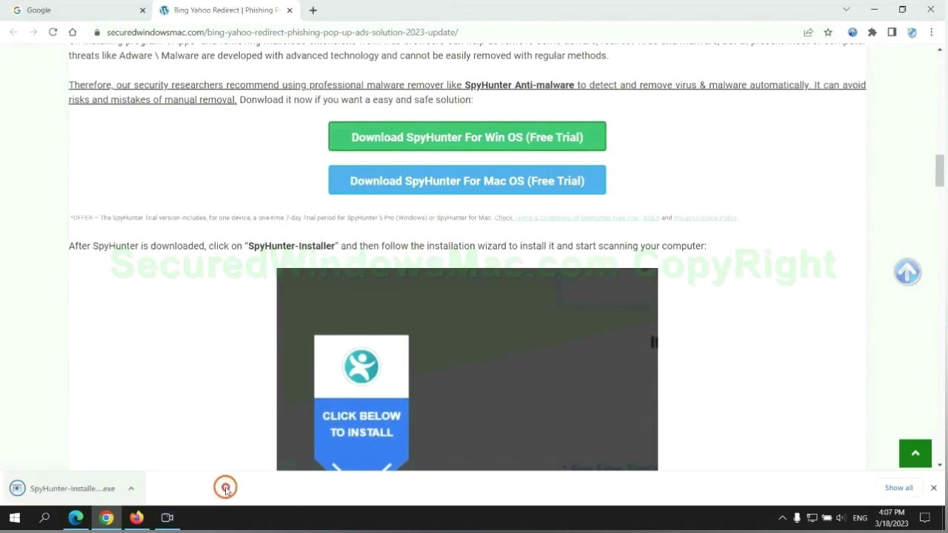
Launch the downloaded SpyHunter installer and accept the EULA and Privacy Policy.
click(90, 489)
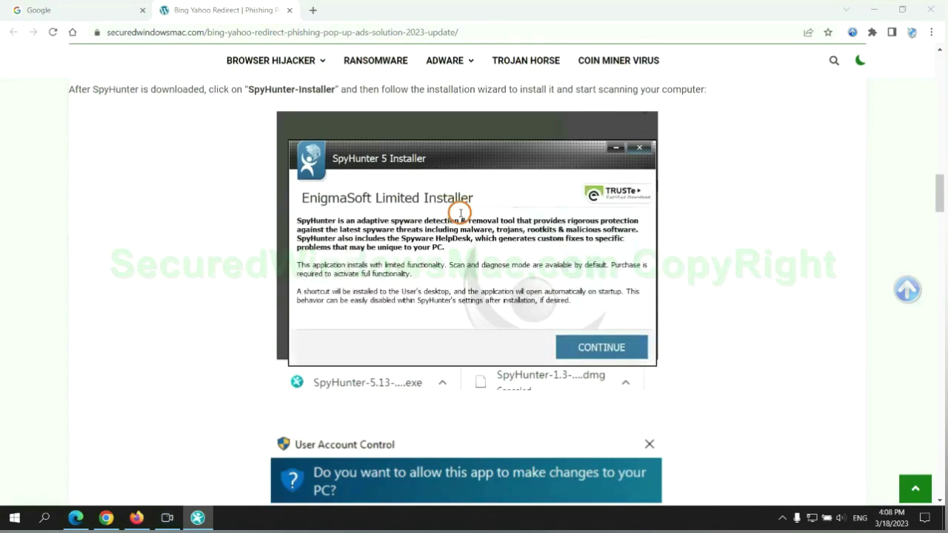
click(623, 347)
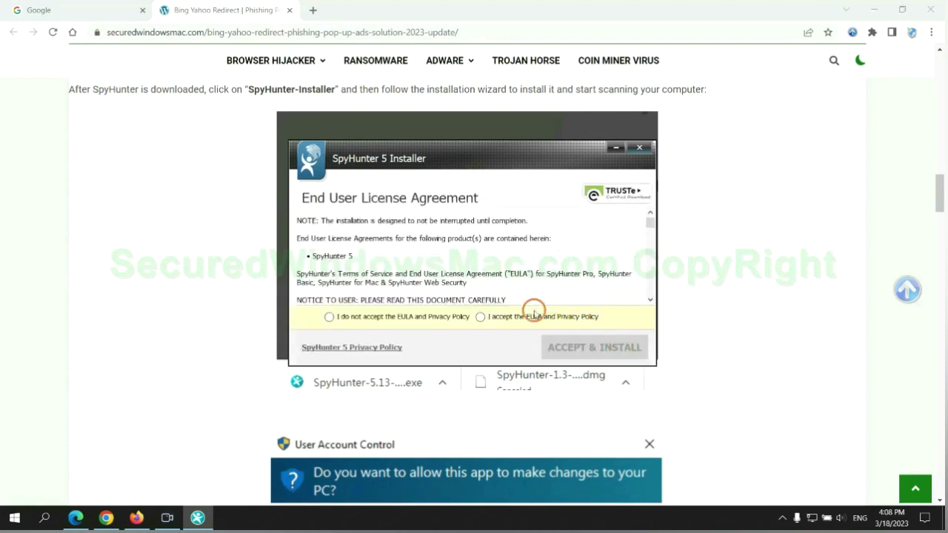
click(480, 317)
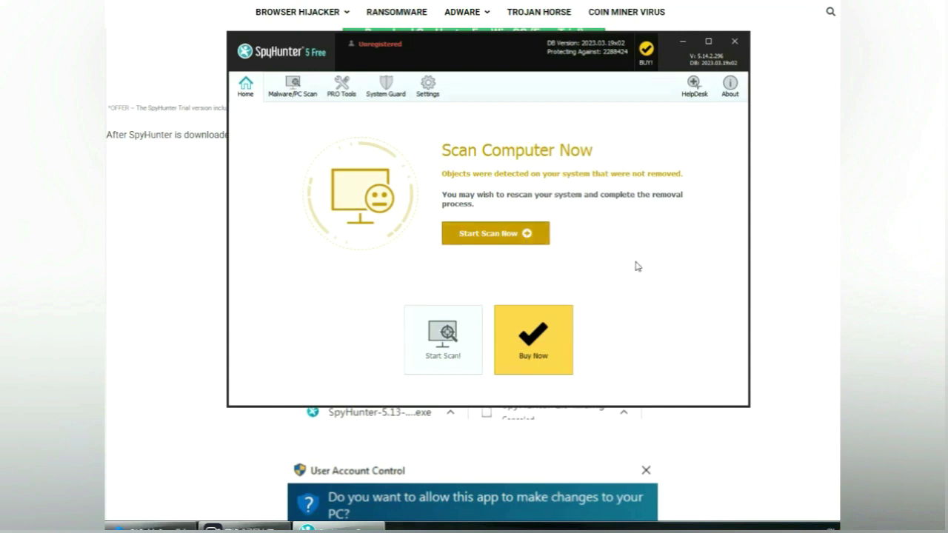
Scan the computer with SpyHunter, proceed with the detected malware and choose the 7-day free trial.
click(496, 234)
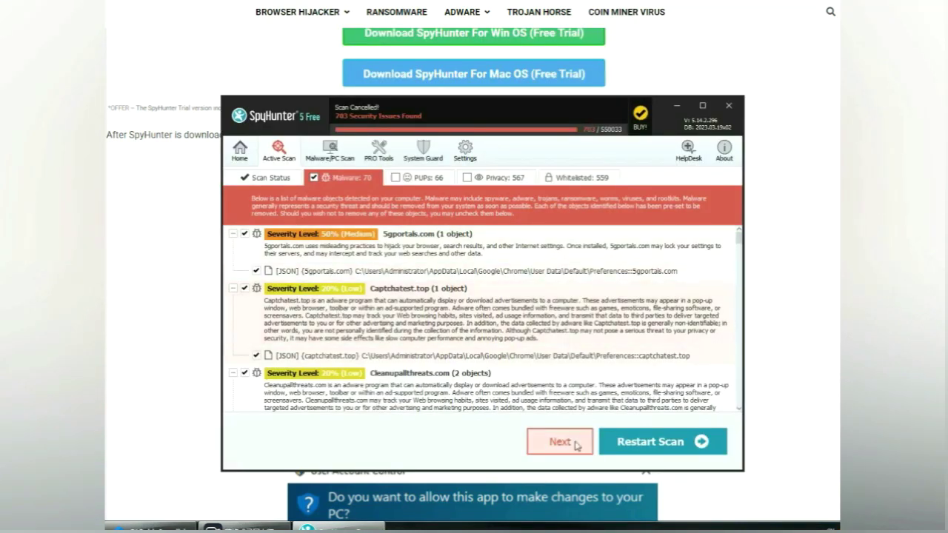
click(561, 442)
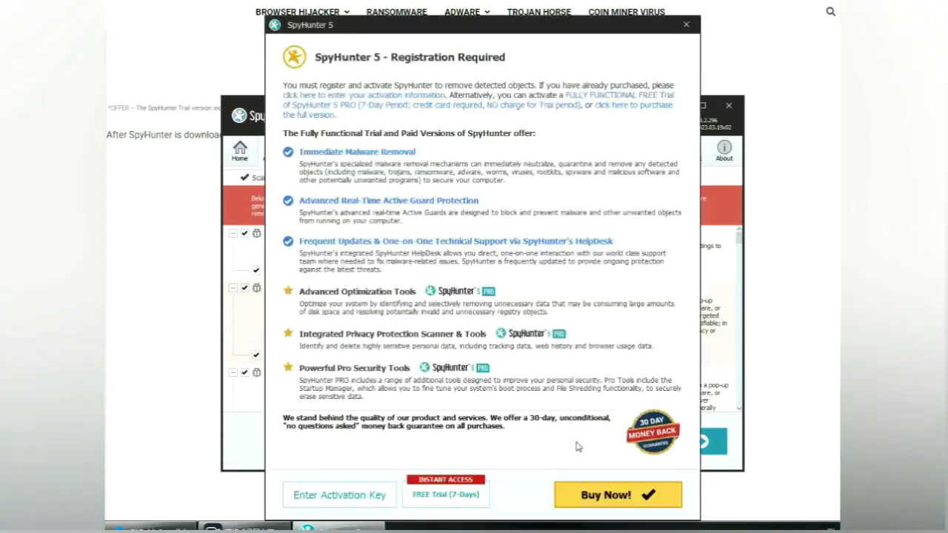
click(449, 496)
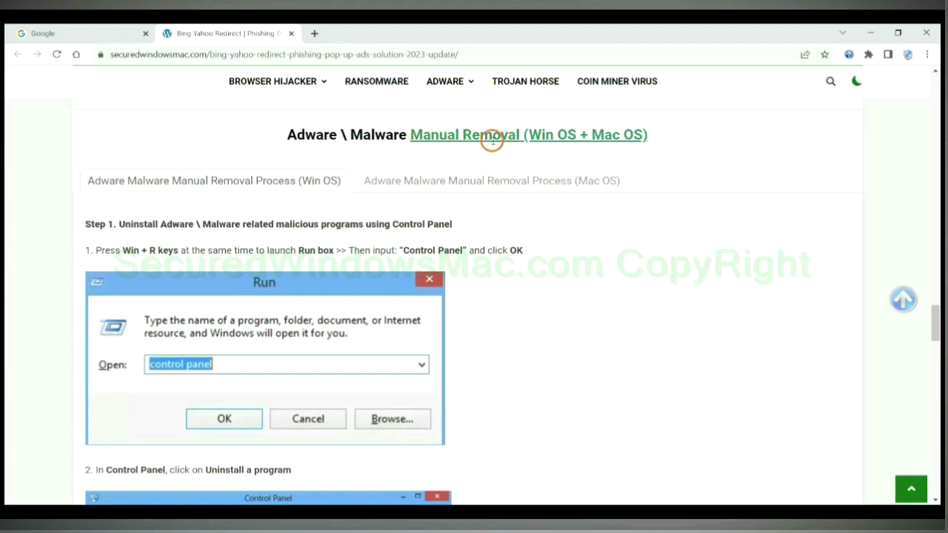
Examine the guide's Manual Removal section, including its separate processes for Win OS and Mac OS.
drag(529, 137, 577, 137)
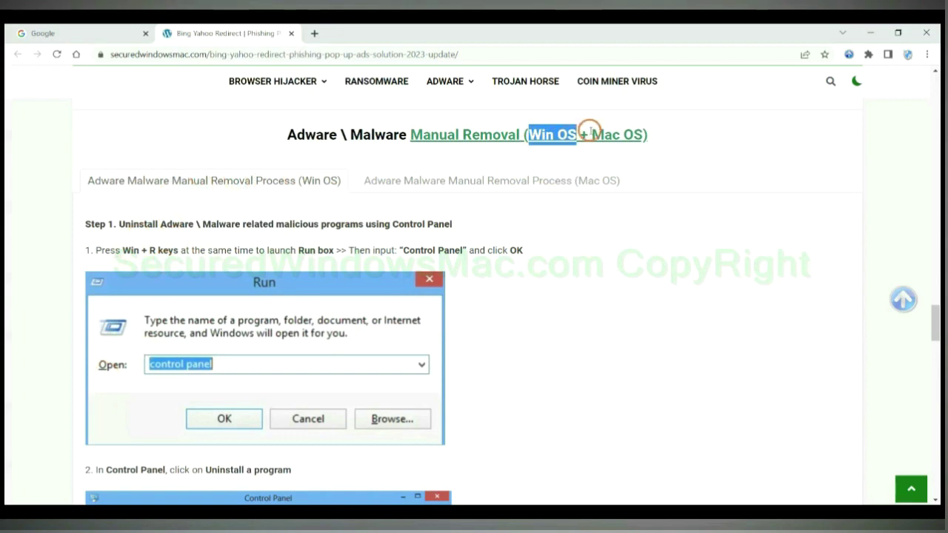
drag(591, 134, 643, 134)
click(484, 179)
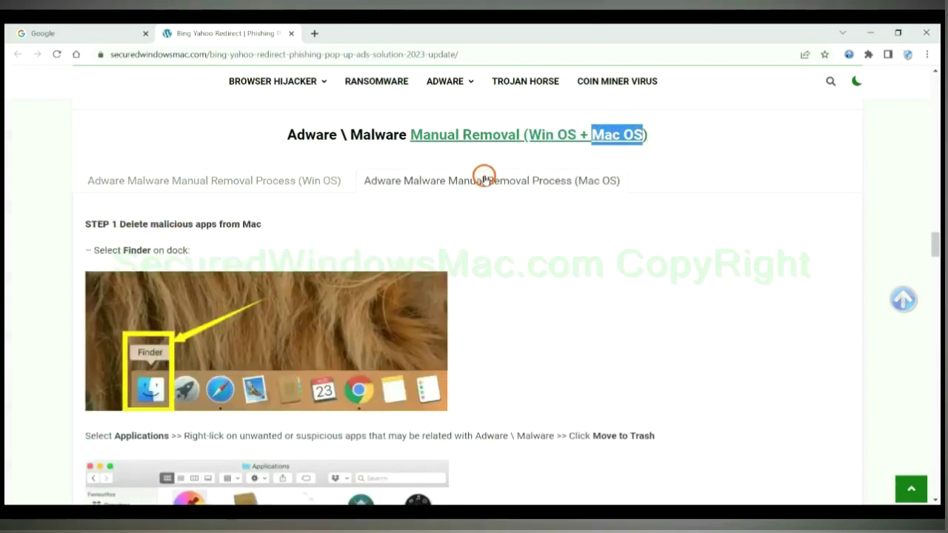
scroll(442, 250, up, 1)
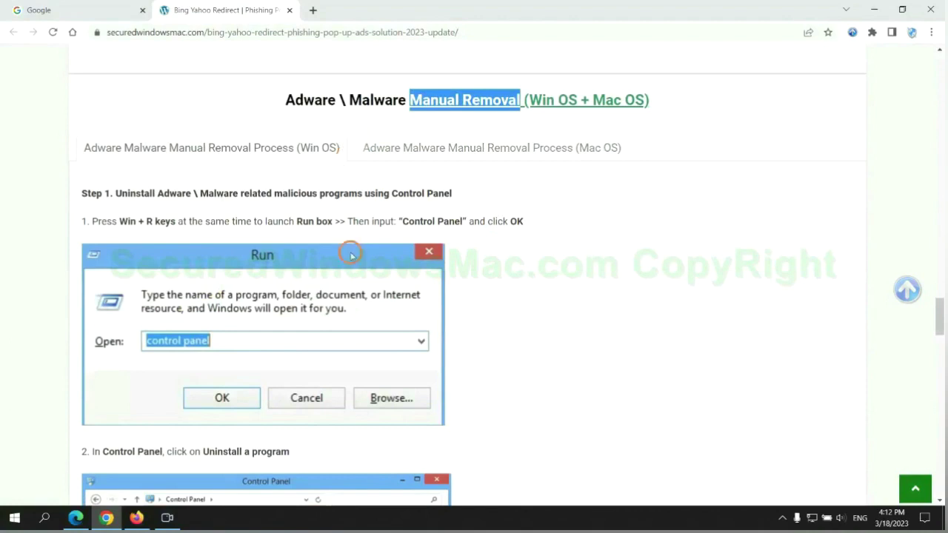
scroll(352, 254, up, 1)
scroll(353, 260, up, 1)
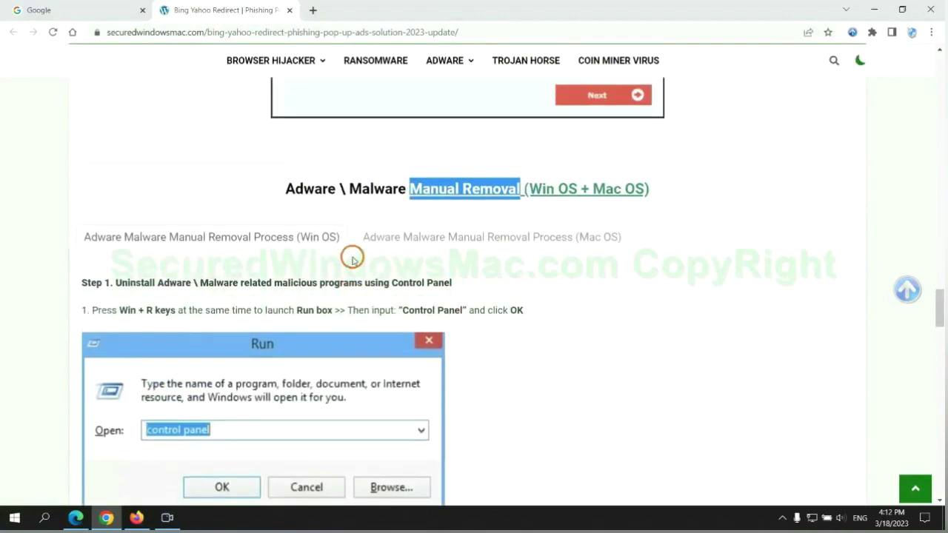
Follow Step 1 of the Win OS process by opening Control Panel with the Run command "control panel".
scroll(288, 241, down, 2)
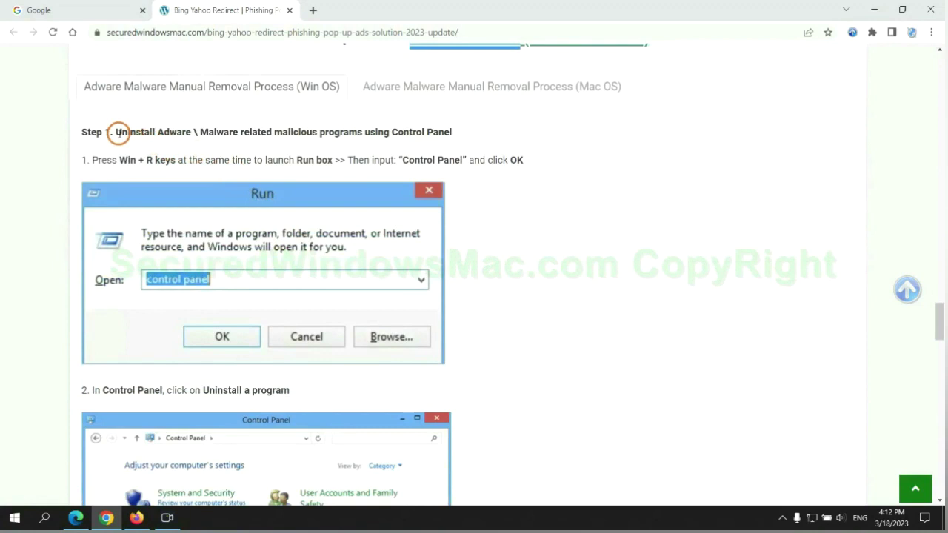
drag(128, 133, 357, 135)
click(625, 192)
scroll(591, 192, down, 2)
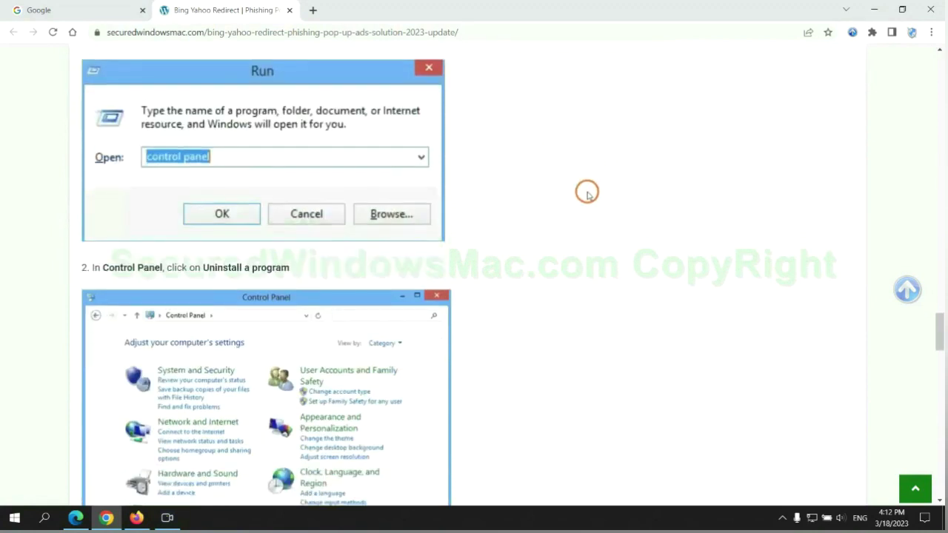
key(super+r)
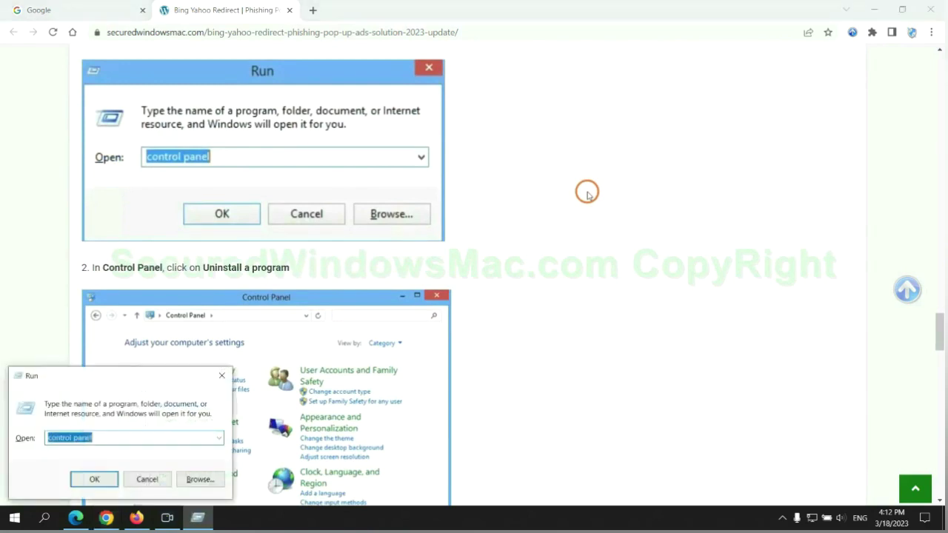
text(control pa)
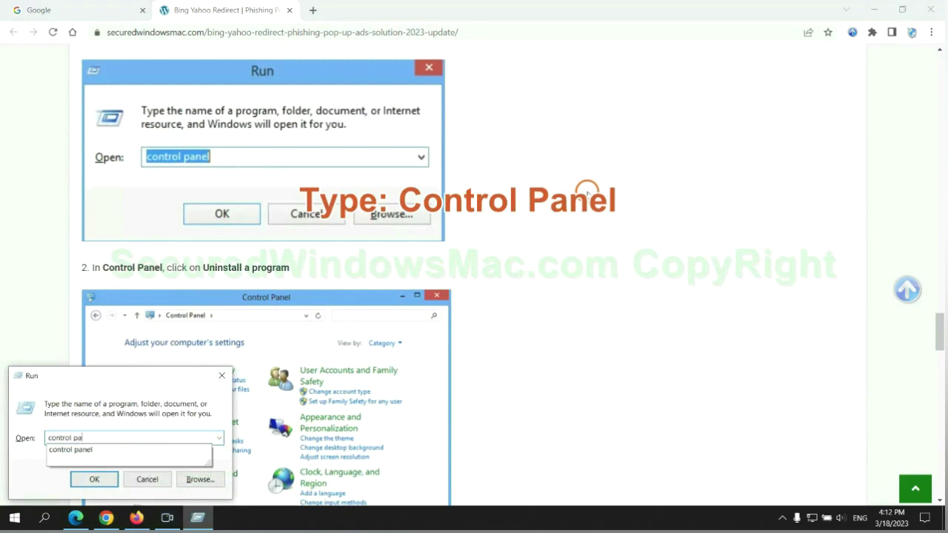
text(nel)
key(Return)
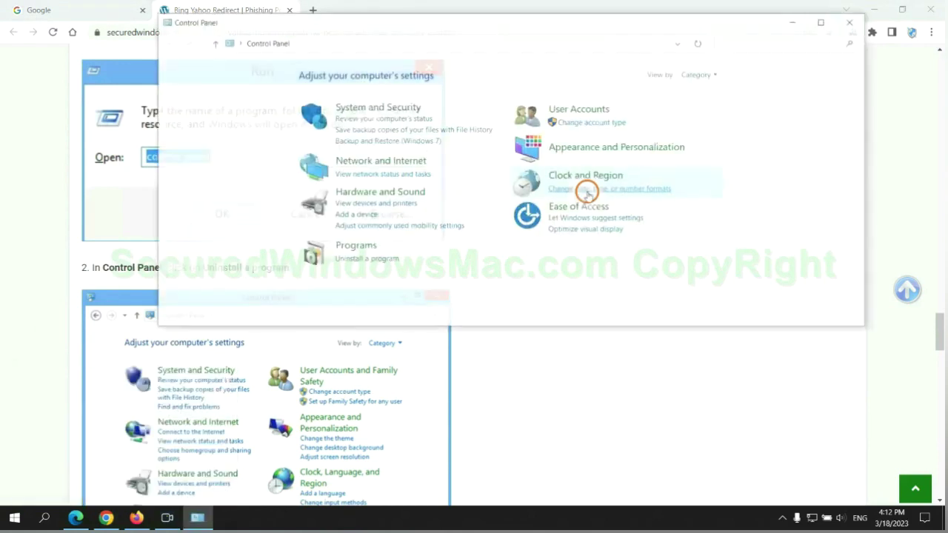
Show the Uninstall/Change option for Lantern in the installed programs list and close the window.
click(375, 259)
right_click(311, 174)
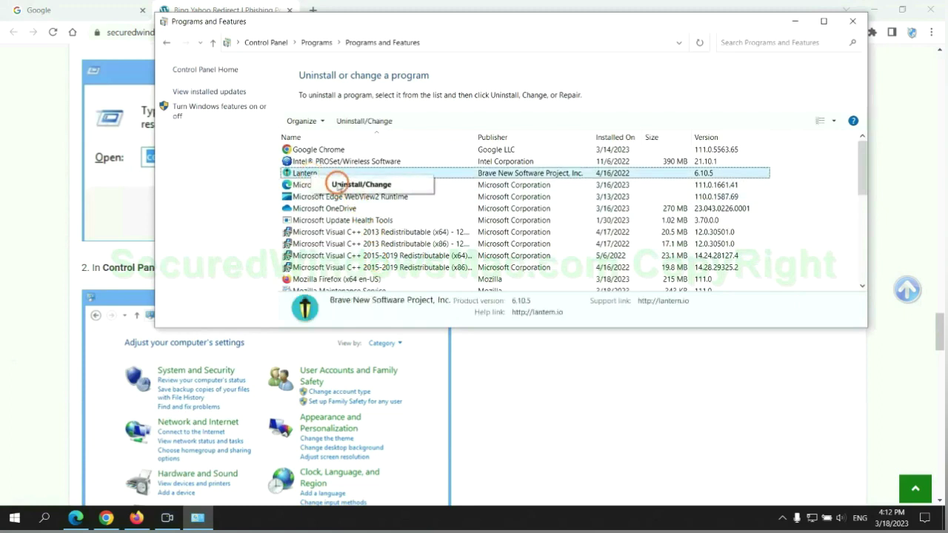
click(853, 21)
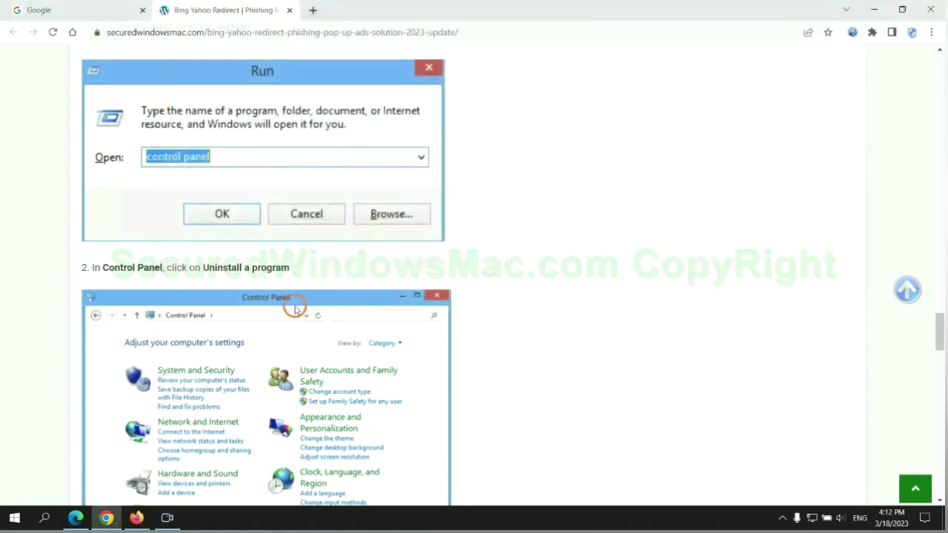
Review Step 2 of the guide on malicious extensions, and open the extension management page in Microsoft Edge.
scroll(278, 317, down, 5)
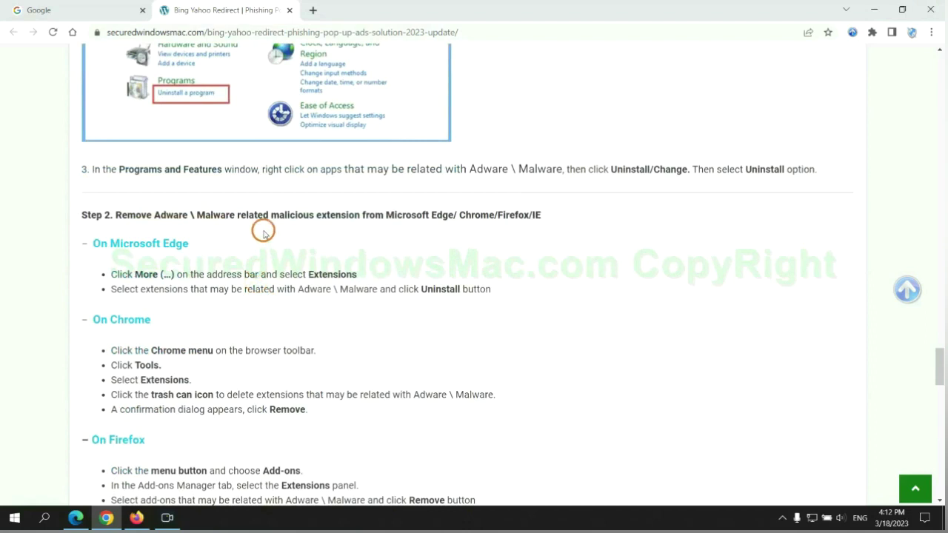
drag(268, 216, 364, 214)
click(377, 235)
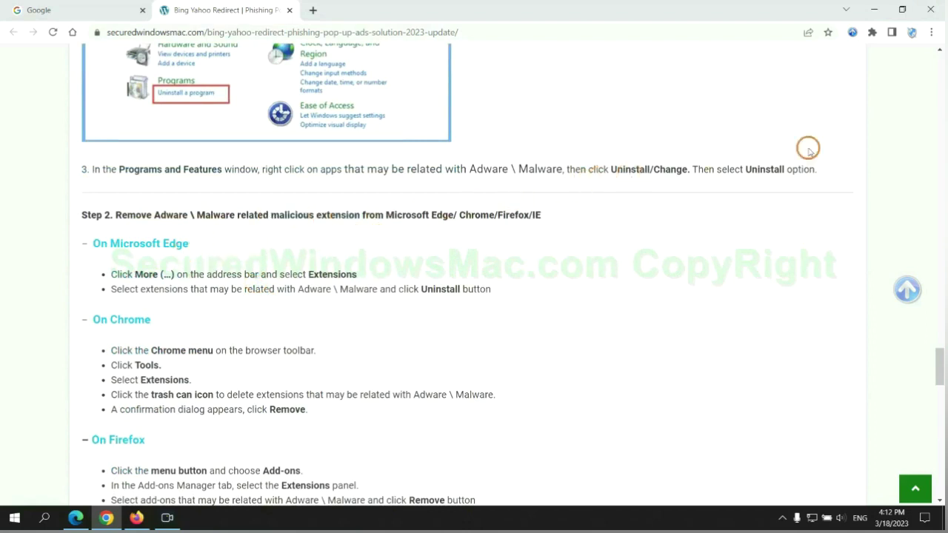
click(77, 517)
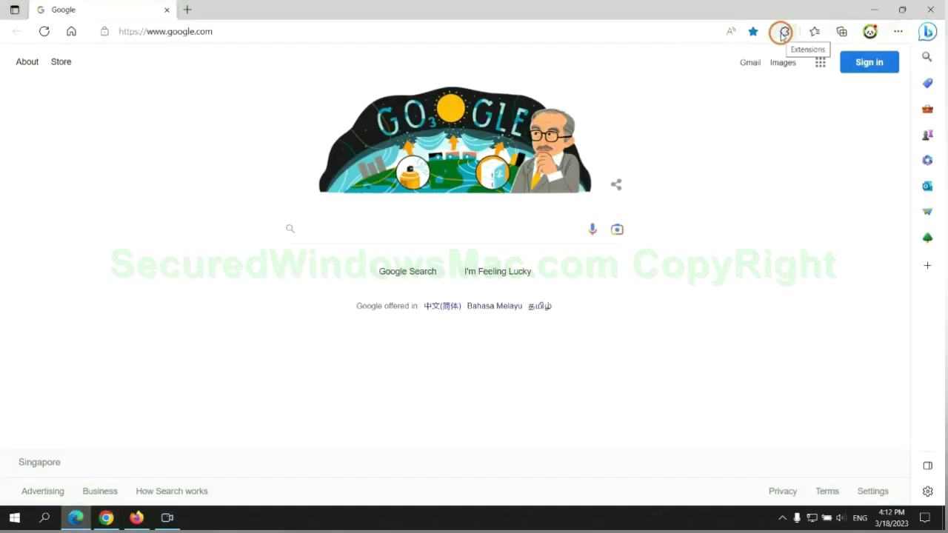
click(783, 34)
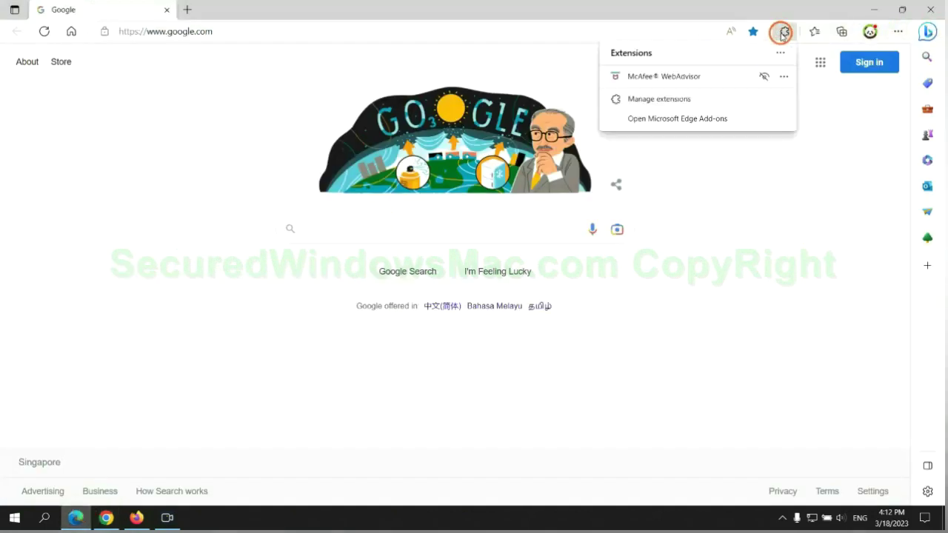
click(656, 99)
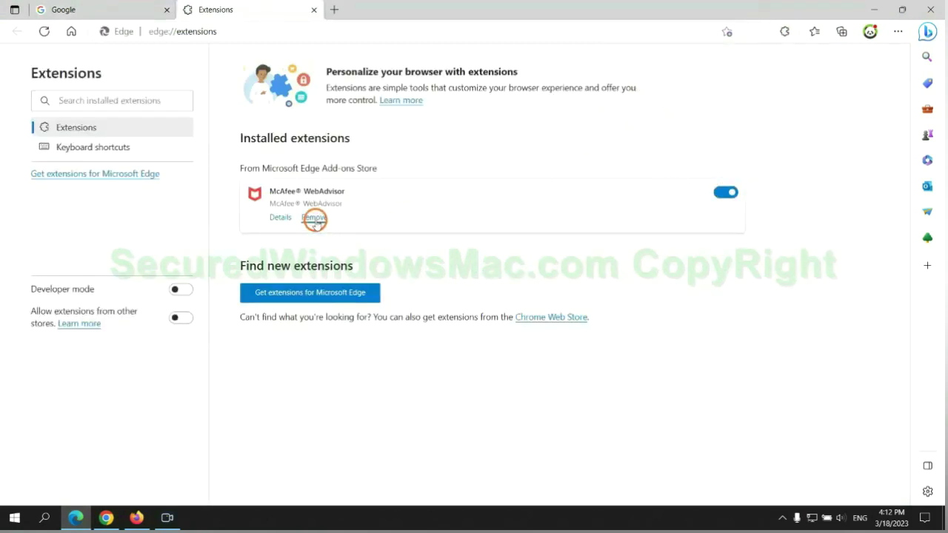
Remove the McAfee WebAdvisor extension from Edge and close the extensions page.
click(314, 218)
click(680, 116)
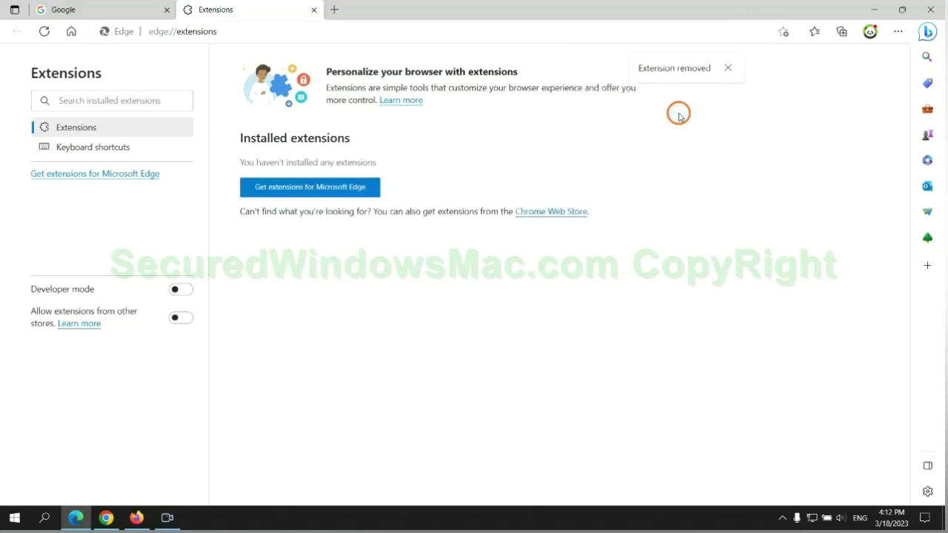
click(314, 10)
Switch to Chrome, remove the Ecosia extension from the extension management page and close its uninstall feedback page.
click(112, 519)
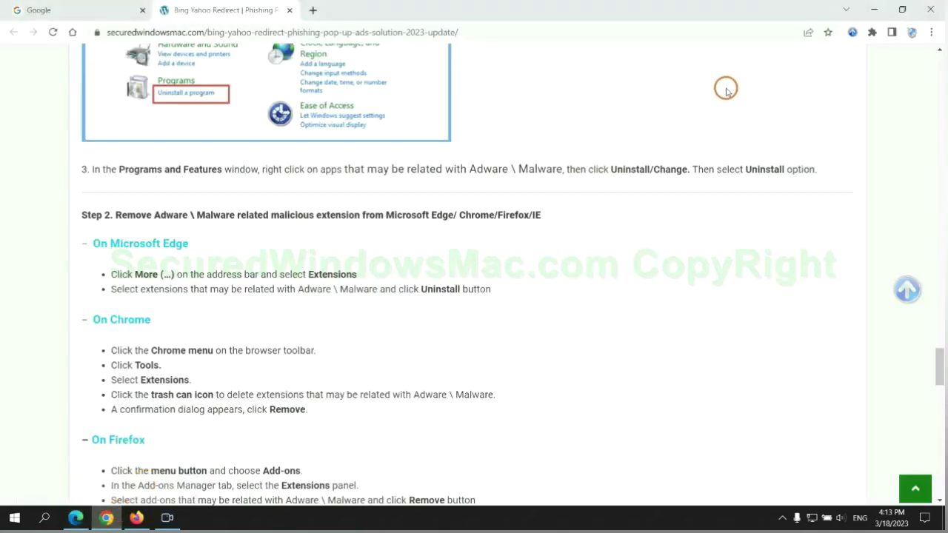
click(873, 32)
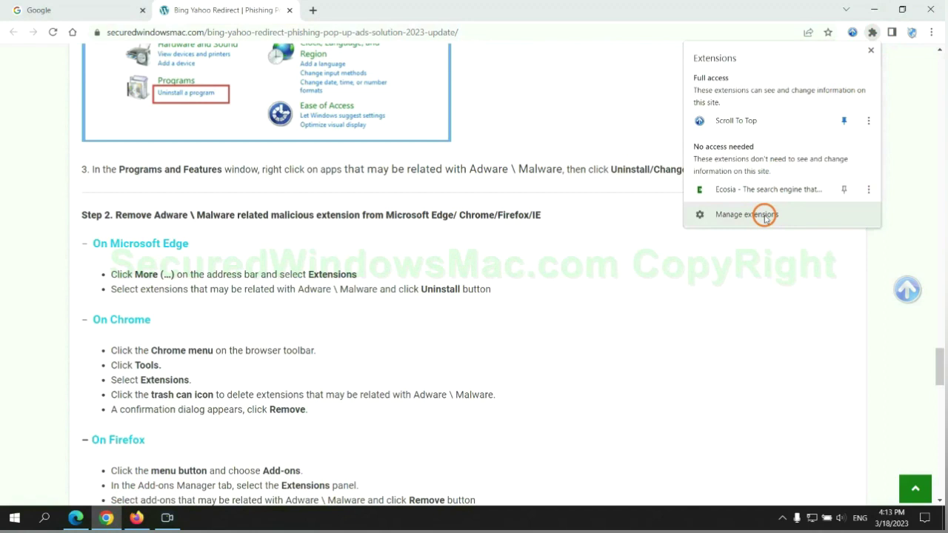
click(766, 216)
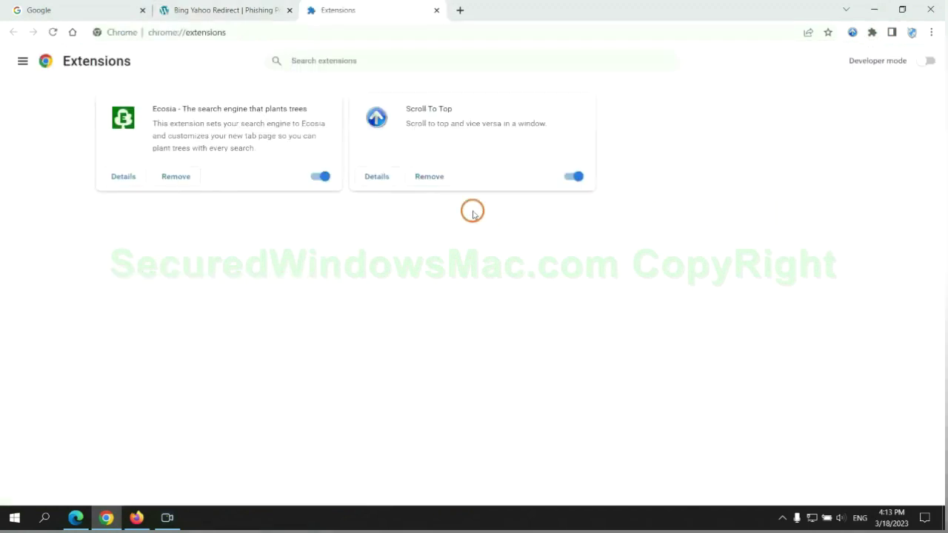
click(177, 176)
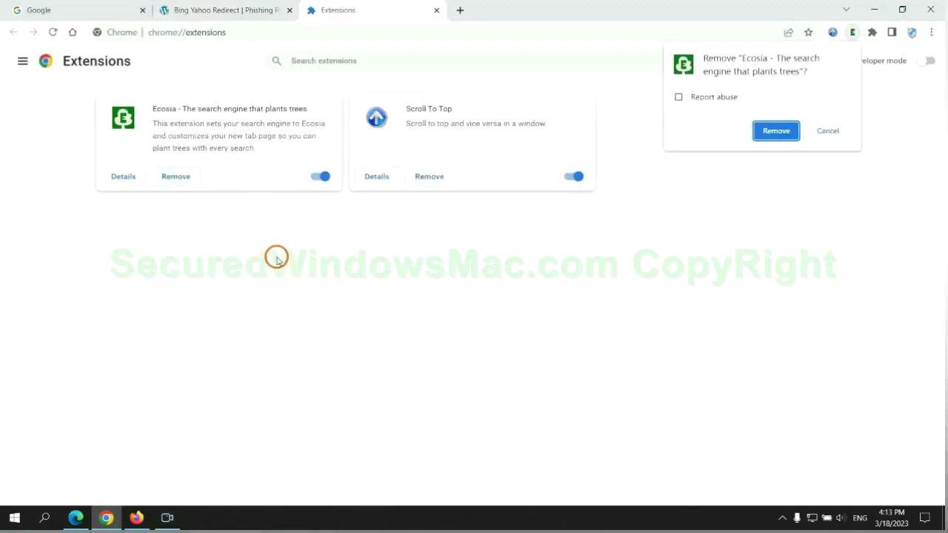
click(779, 131)
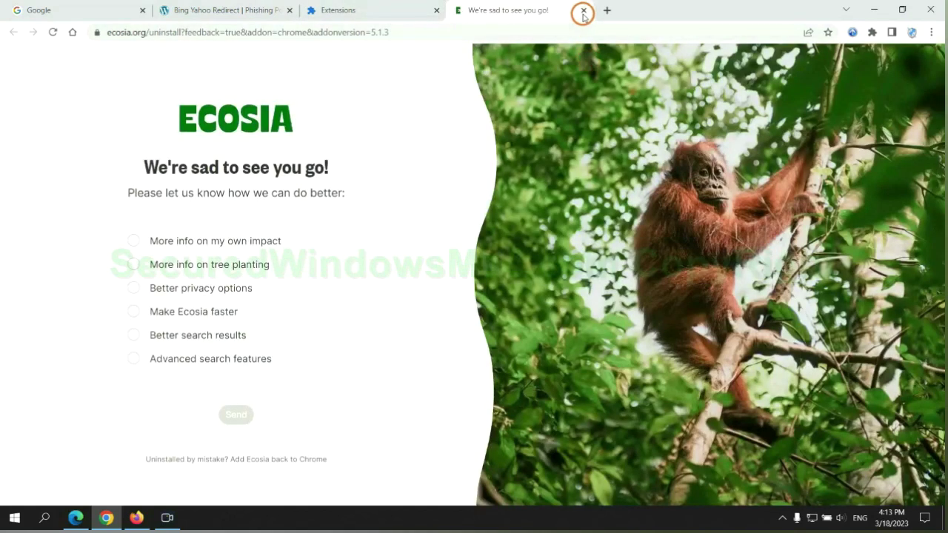
click(584, 11)
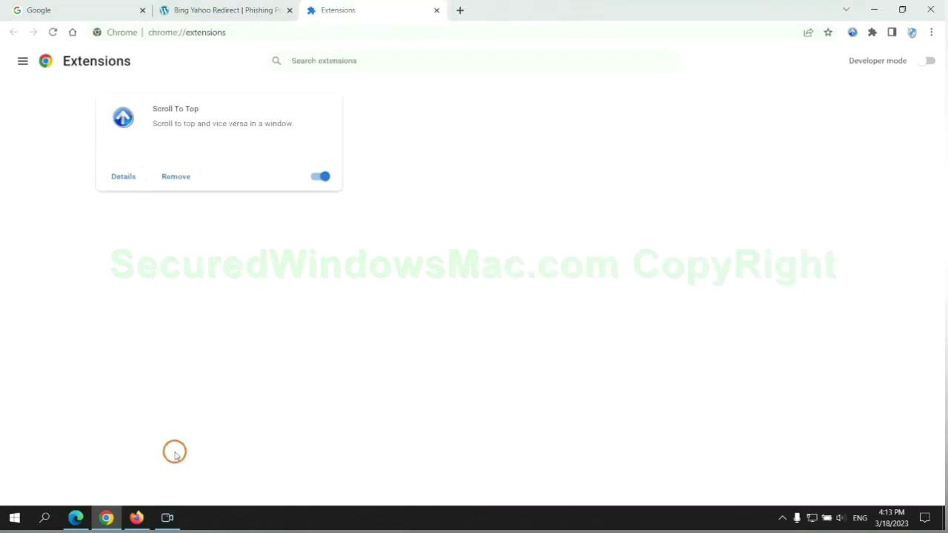
Switch to Firefox and remove the Enhancer for YouTube extension through the Add-ons Manager.
click(136, 517)
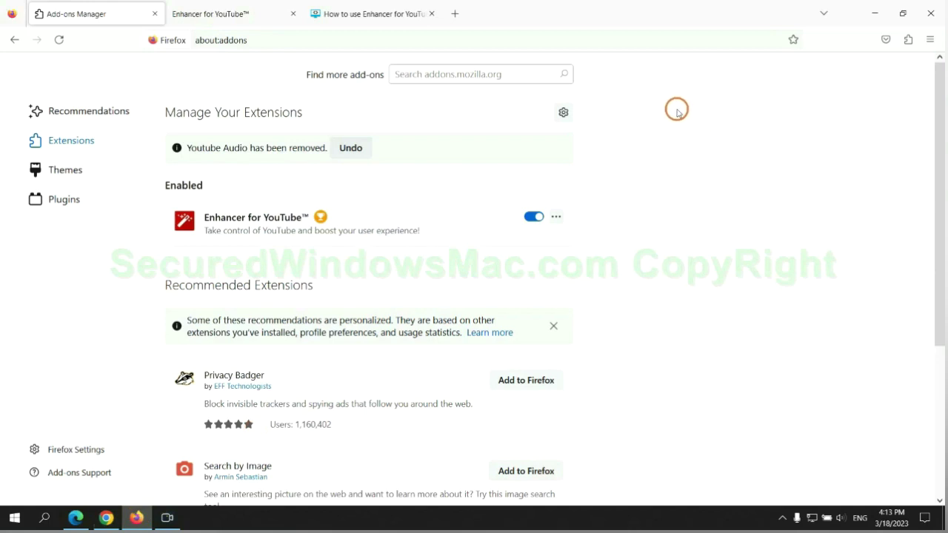
click(908, 41)
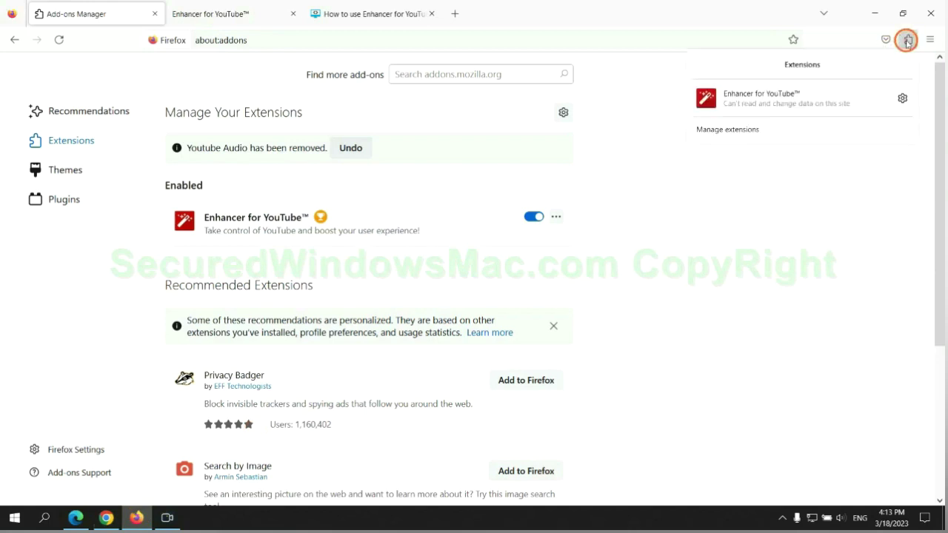
click(815, 127)
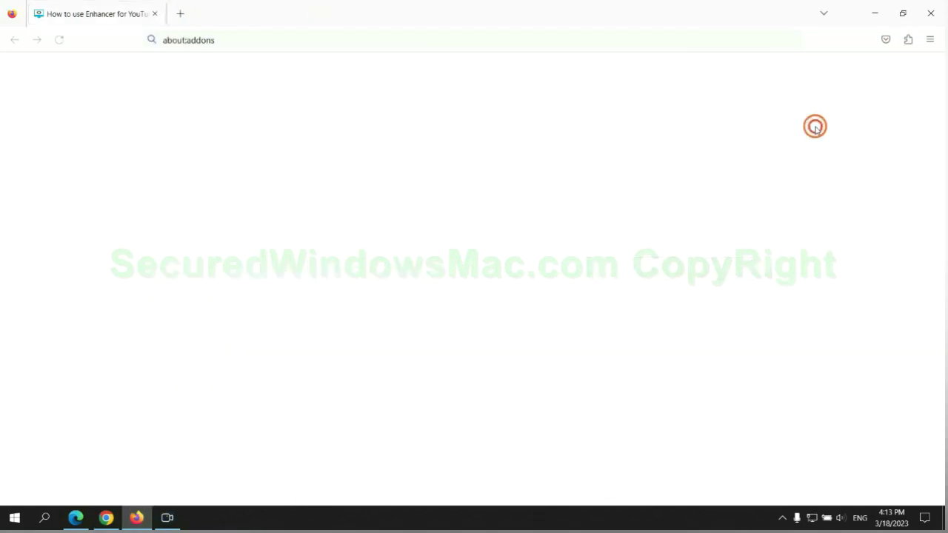
click(556, 180)
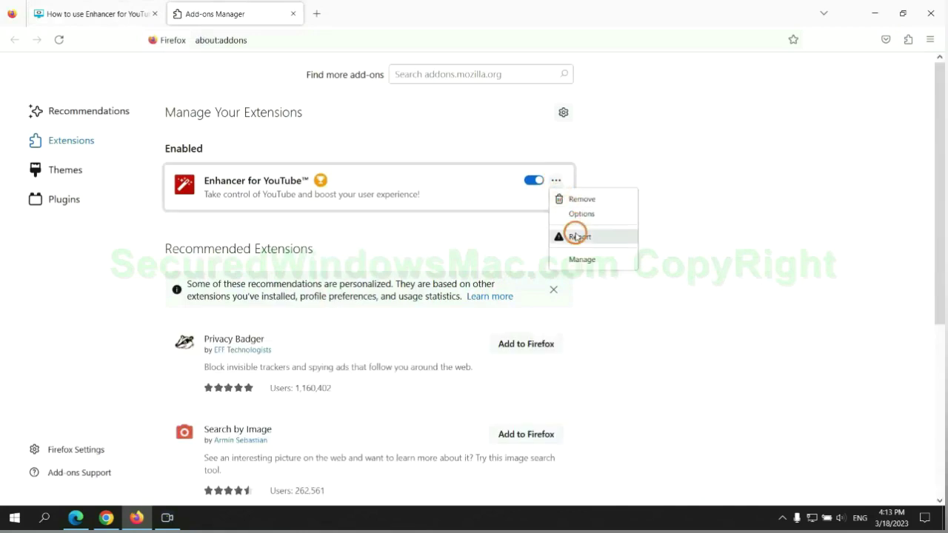
click(581, 199)
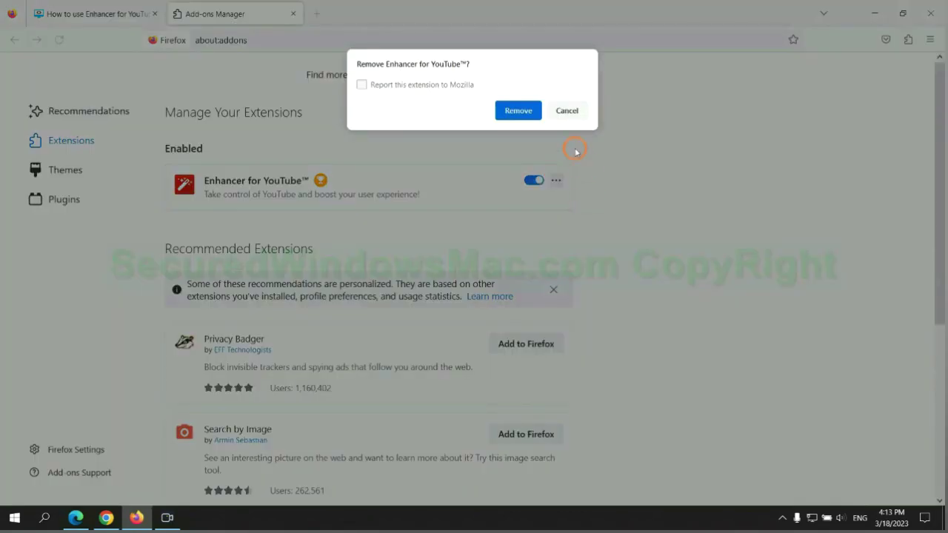
click(525, 117)
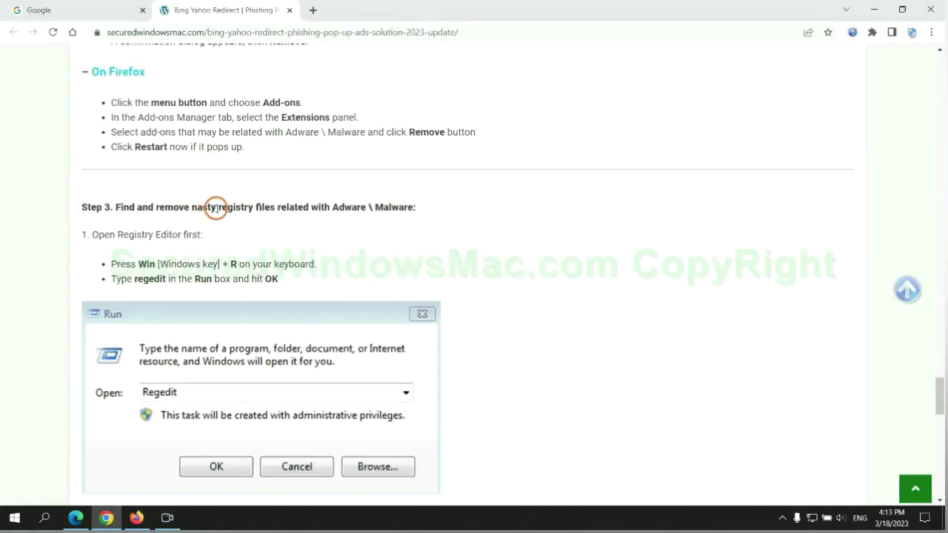
Review Step 3 of the guide on registry files, and open Registry Editor with the Run command "regedit".
drag(216, 208, 274, 236)
click(274, 236)
scroll(274, 235, down, 2)
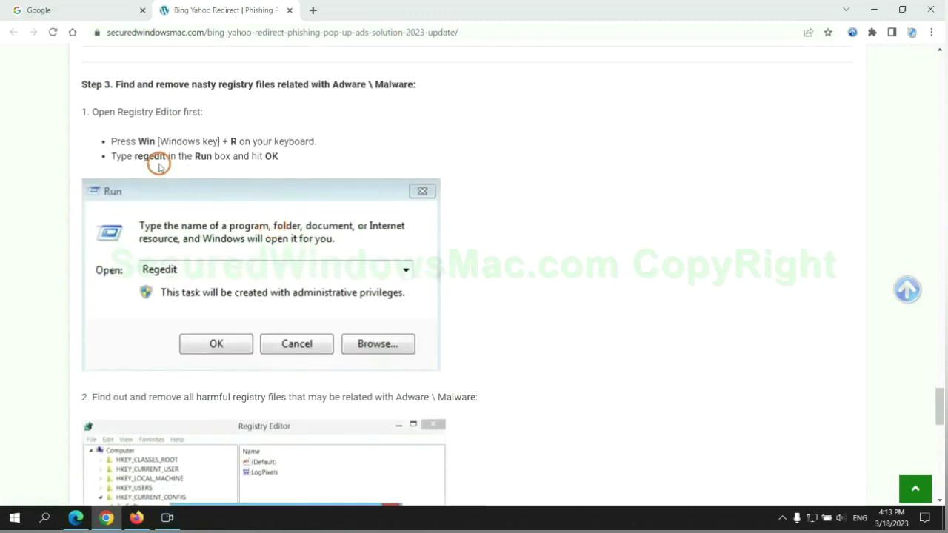
key(super+r)
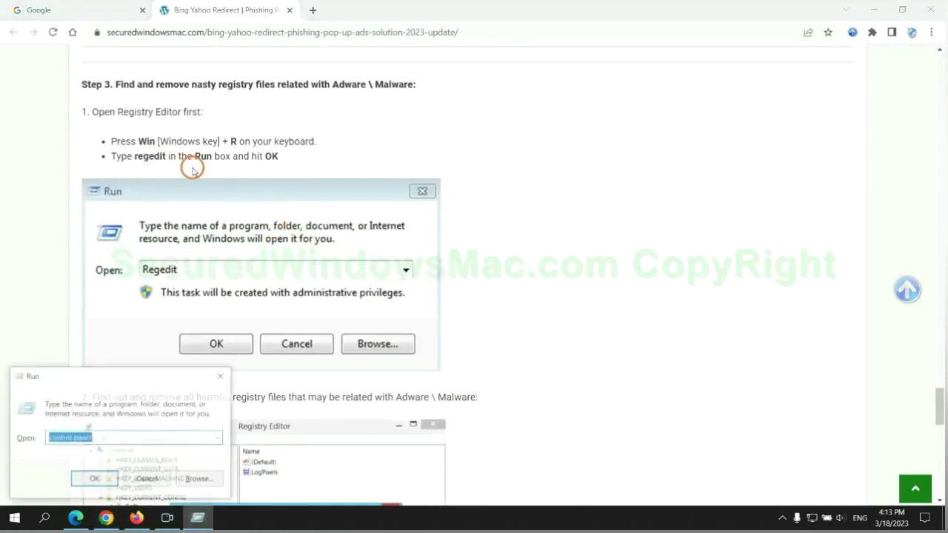
text(reg)
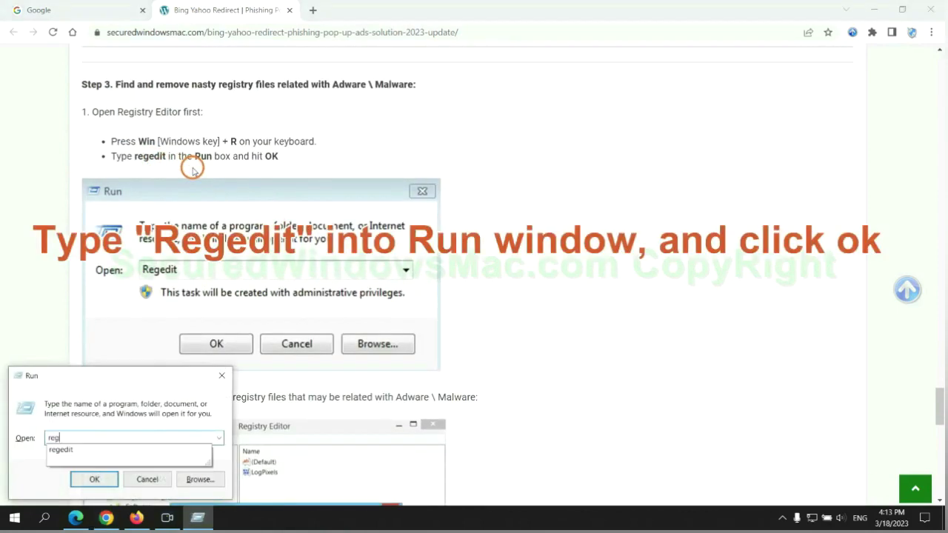
text(edit)
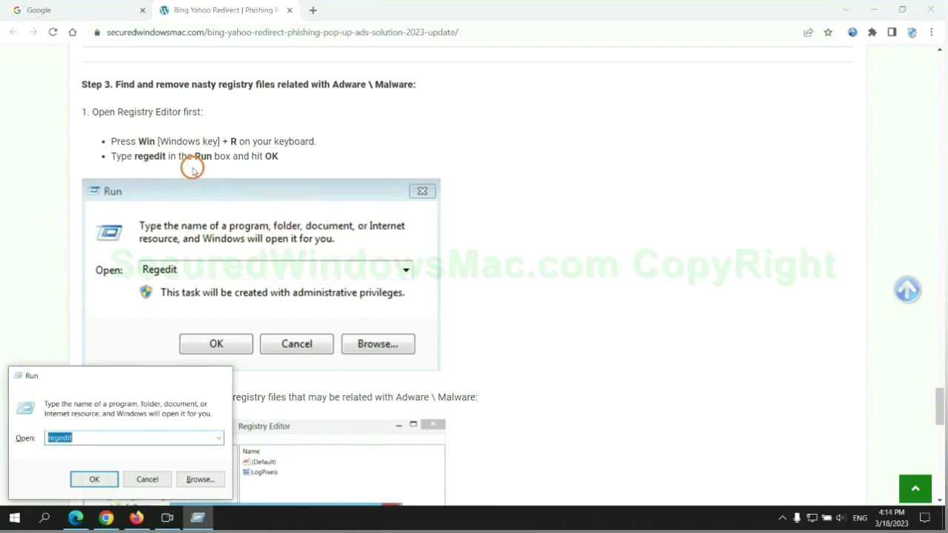
key(Return)
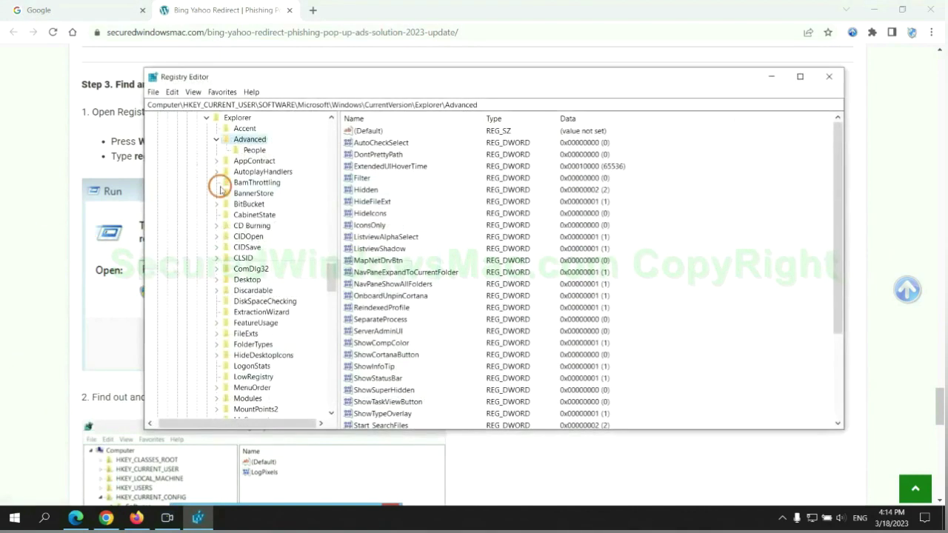
Search the registry for "Apps" and show the available actions for the StoreAppsOnTaskbar value.
click(172, 92)
click(198, 178)
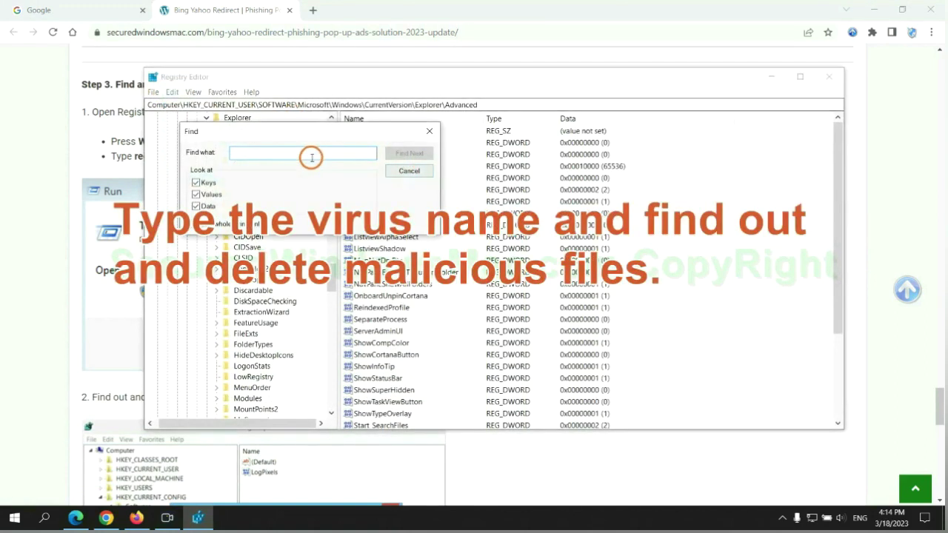
text(App)
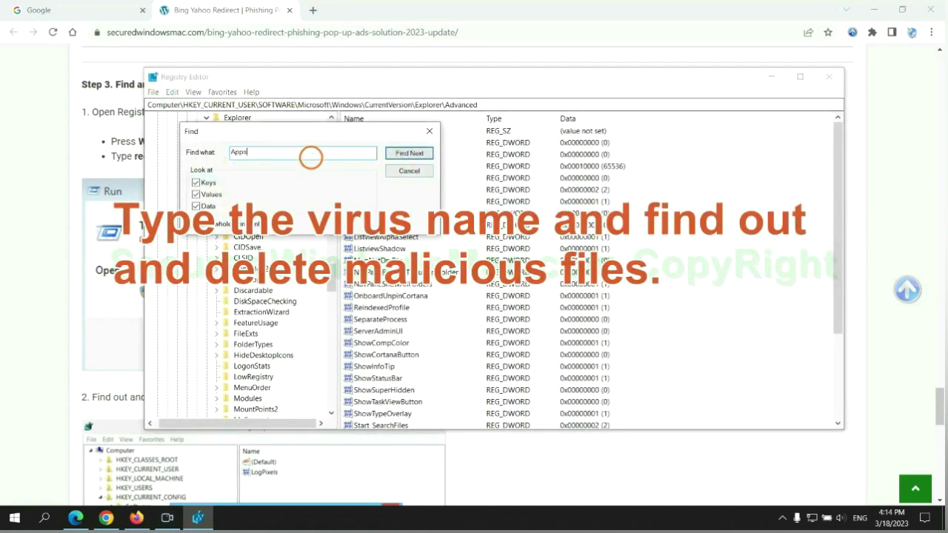
text(s)
key(Return)
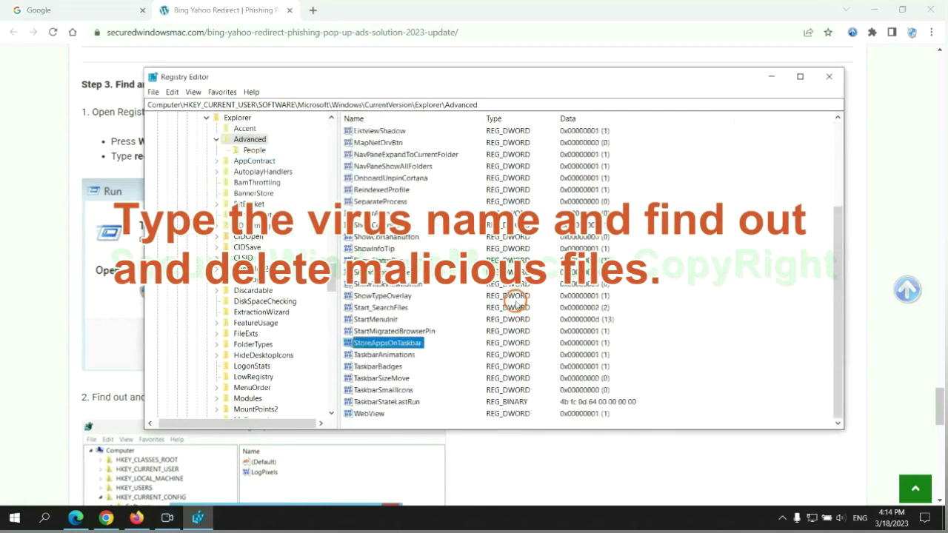
right_click(417, 344)
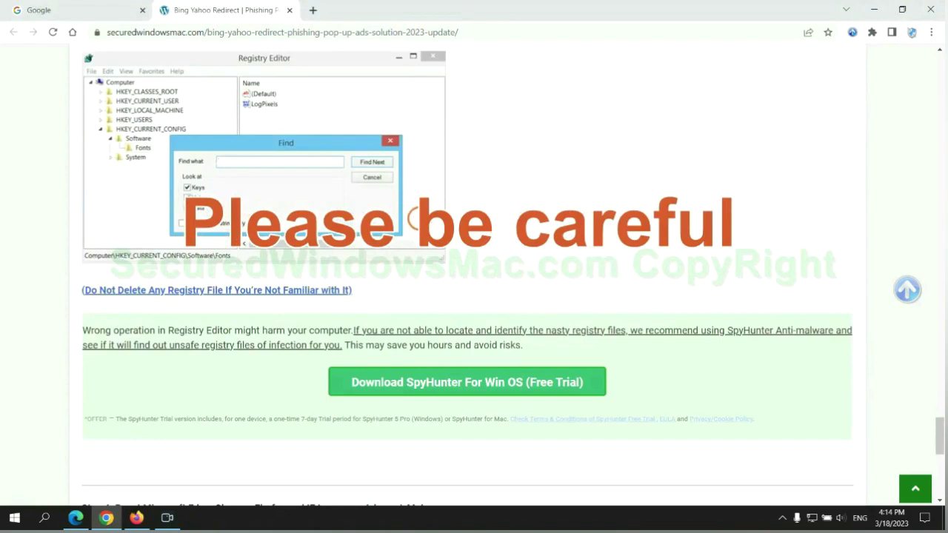
Review the guide's registry warning and Step 4, and open the Clear browsing data options in Microsoft Edge's privacy settings.
scroll(420, 218, down, 1)
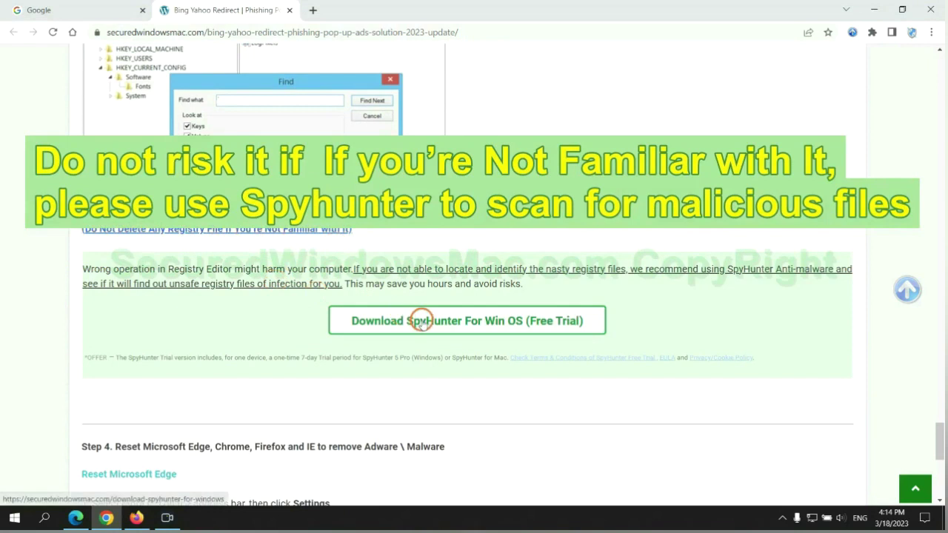
scroll(419, 320, down, 5)
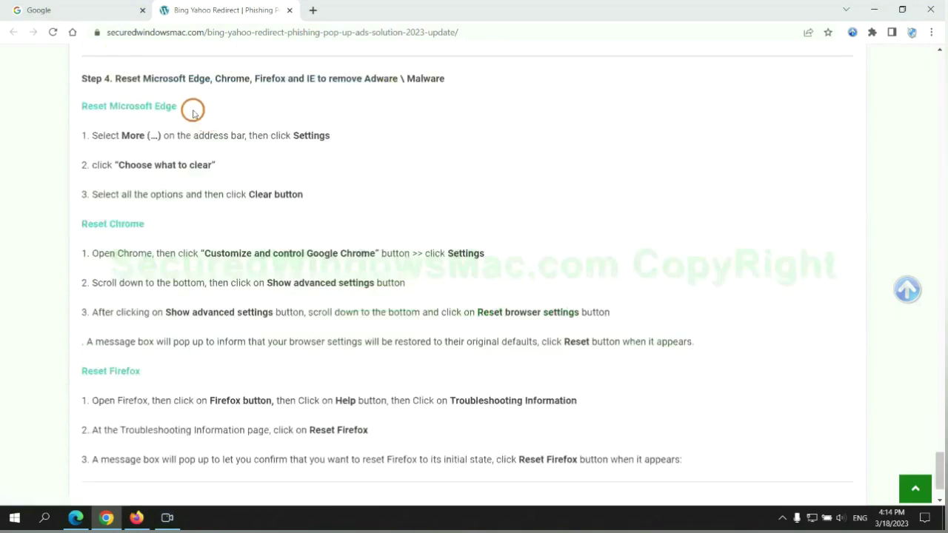
double_click(126, 79)
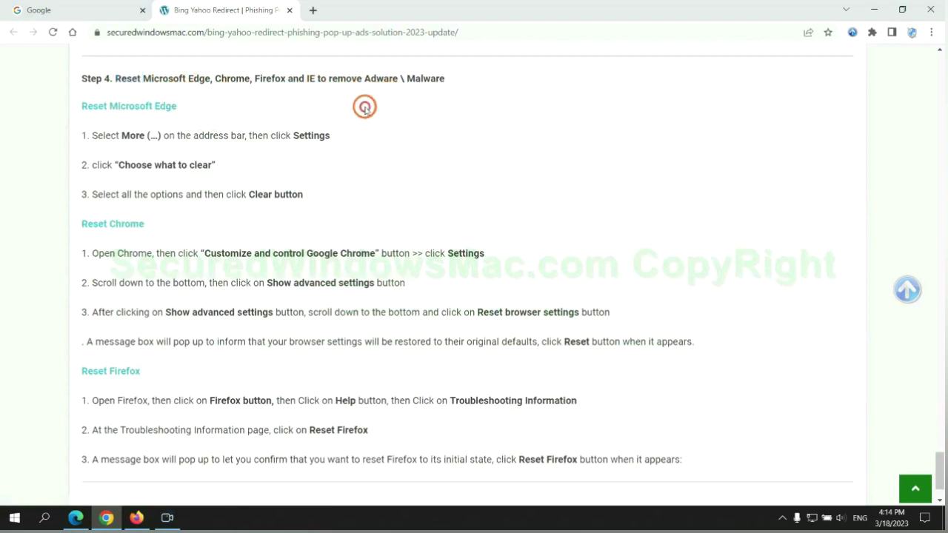
click(78, 517)
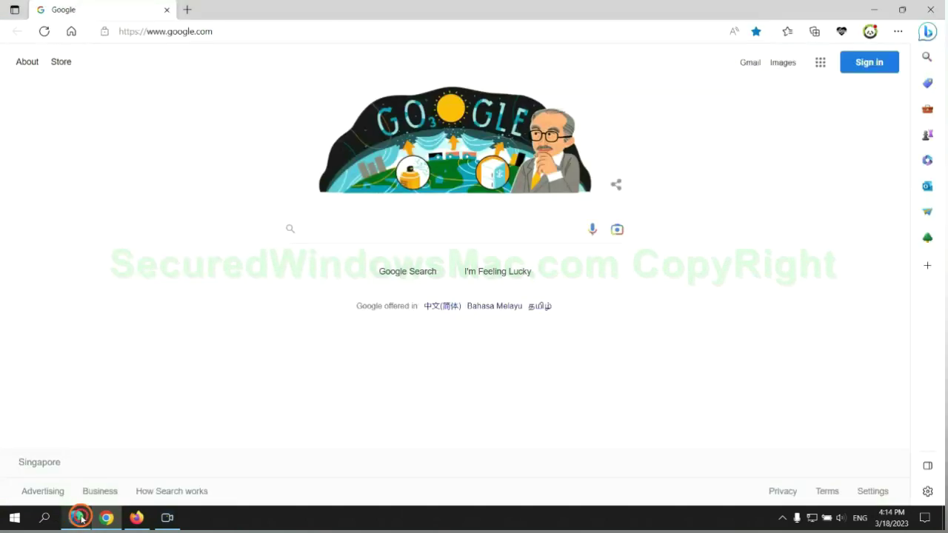
click(896, 33)
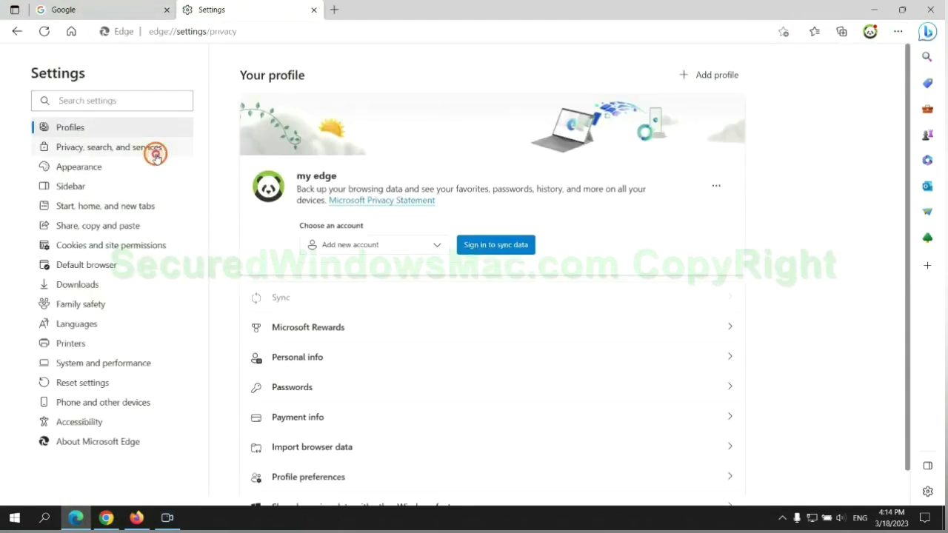
click(155, 153)
scroll(806, 334, down, 3)
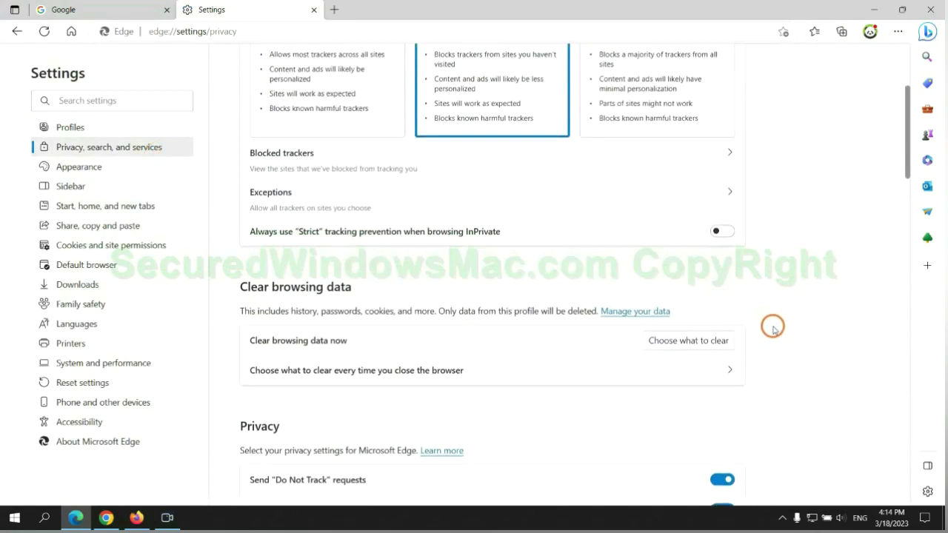
click(701, 345)
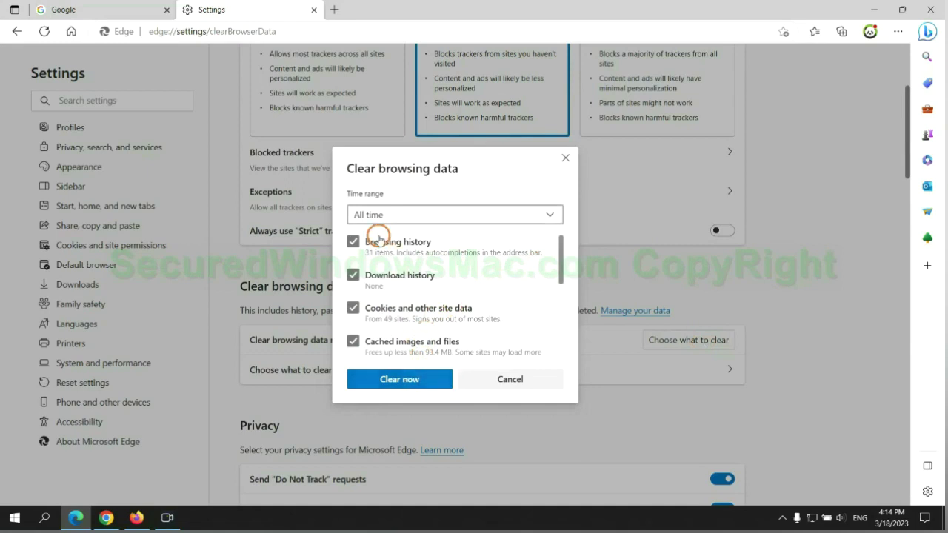
Switch to Chrome, search its settings for "reset" and bring up the Reset settings confirmation.
click(108, 516)
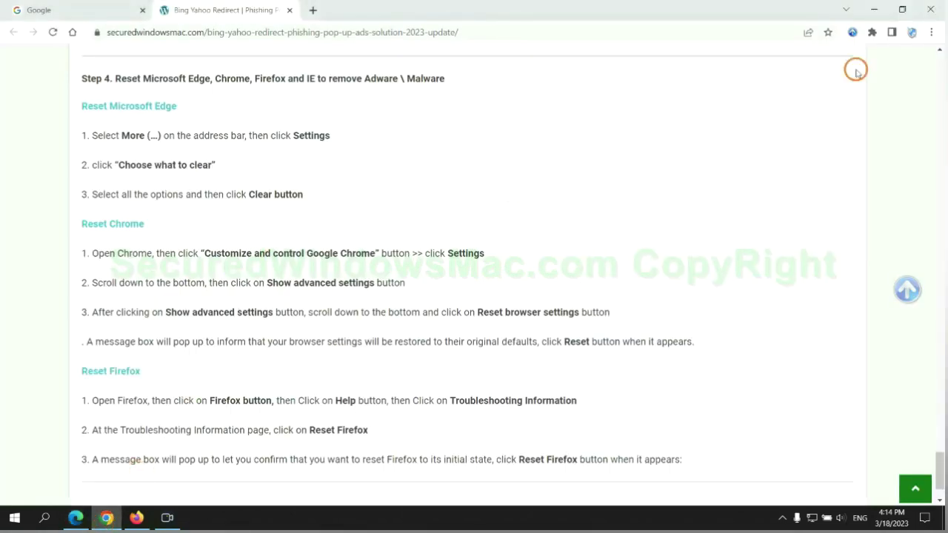
click(930, 37)
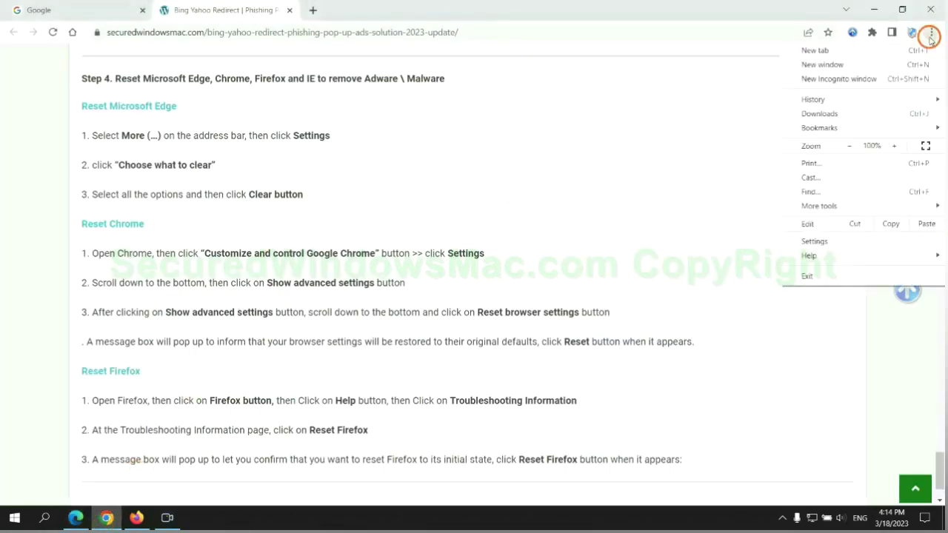
click(818, 240)
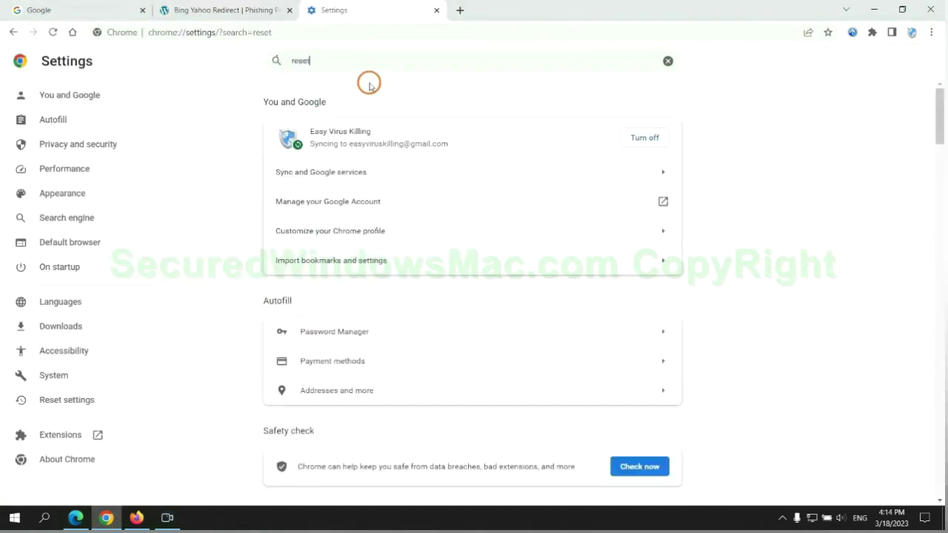
click(495, 328)
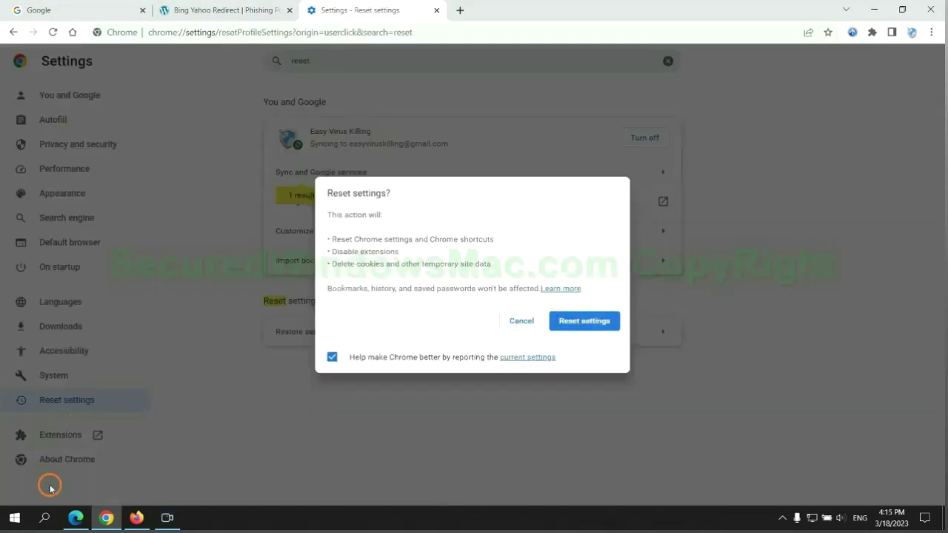
Switch to Firefox and refresh it to its default settings from the Troubleshooting Information page.
click(135, 518)
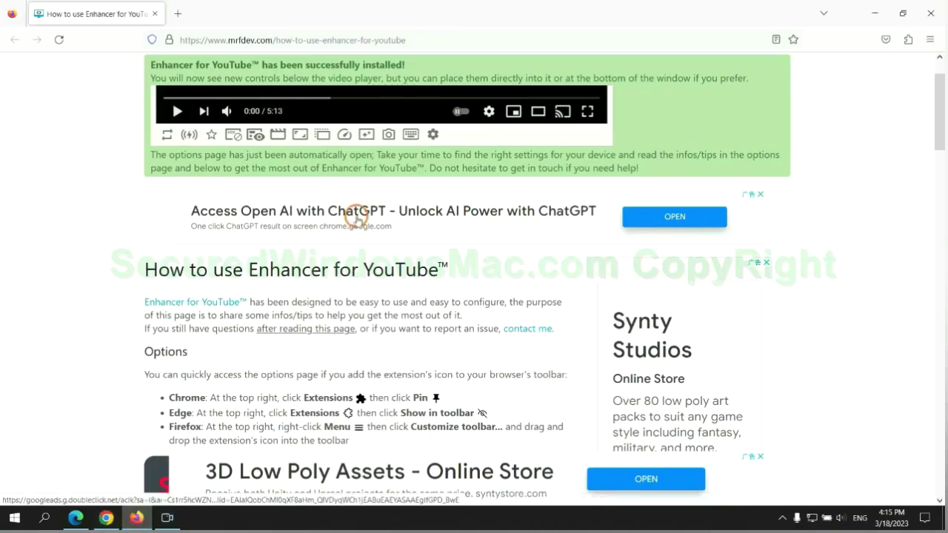
click(930, 39)
click(802, 378)
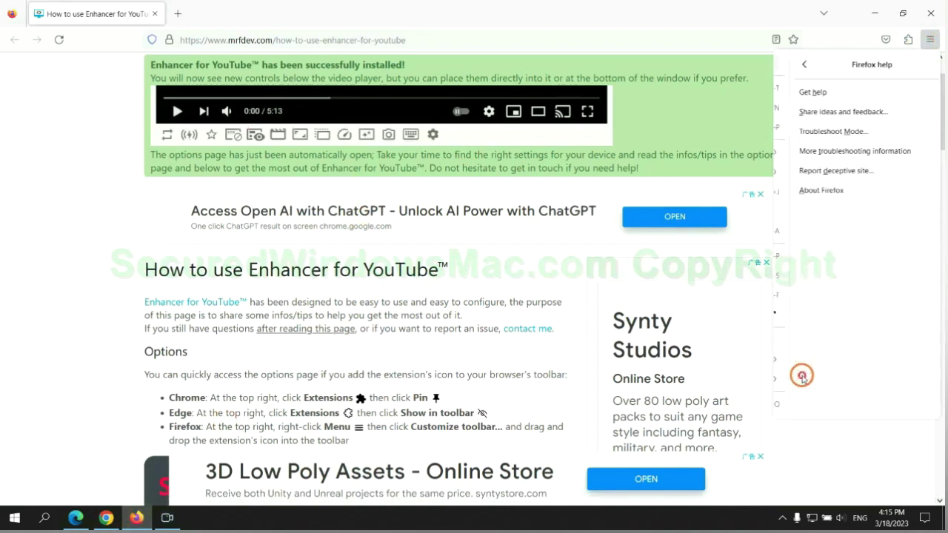
click(841, 150)
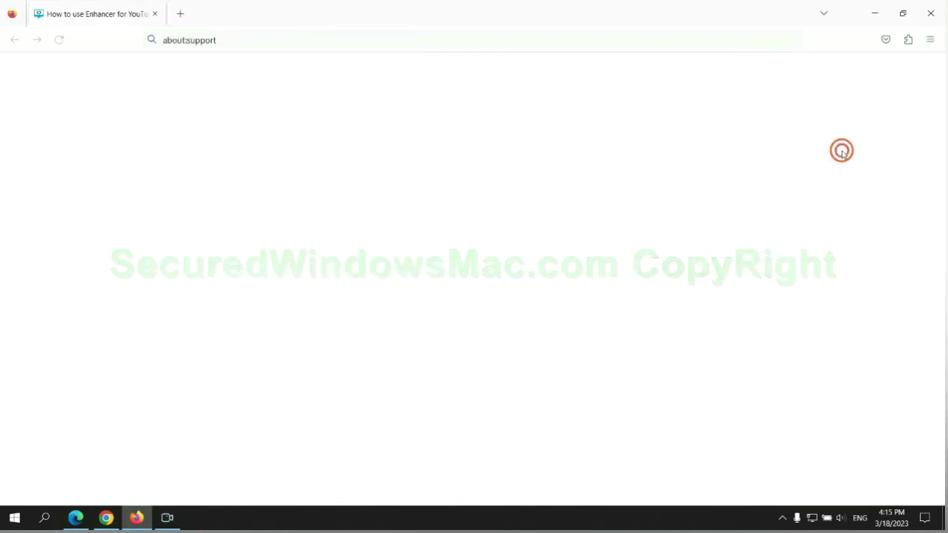
click(652, 143)
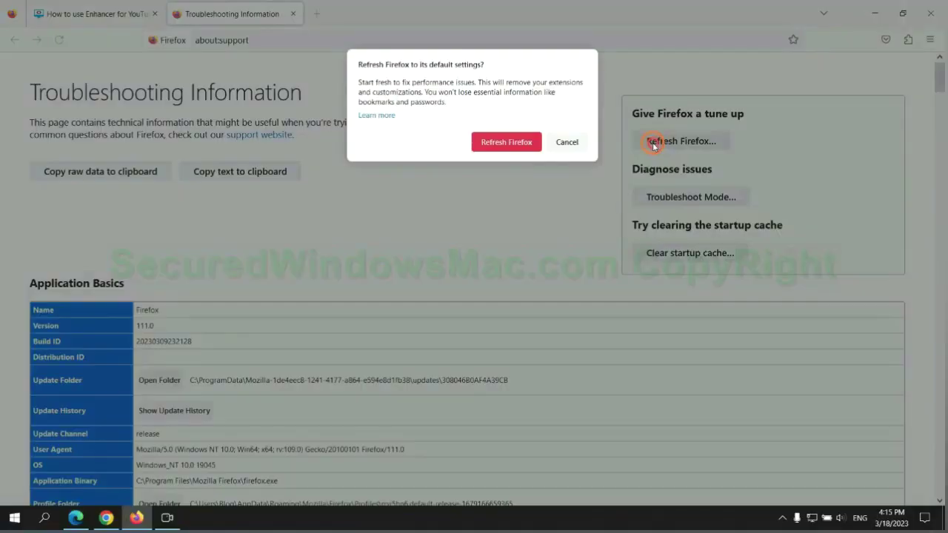
click(523, 147)
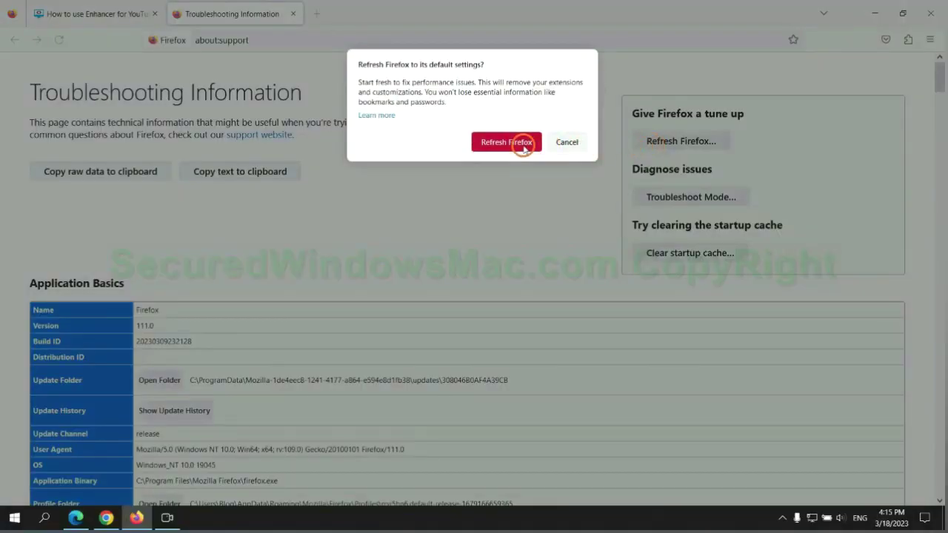
Return to the guide in Chrome and highlight the closing note about scanning the PC with SpyHunter if problems remain.
click(106, 517)
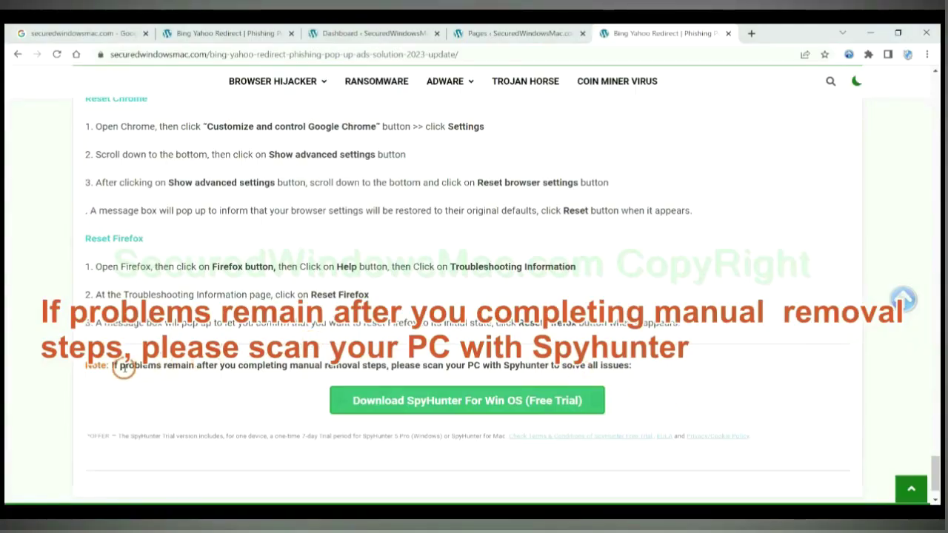
drag(112, 365, 198, 371)
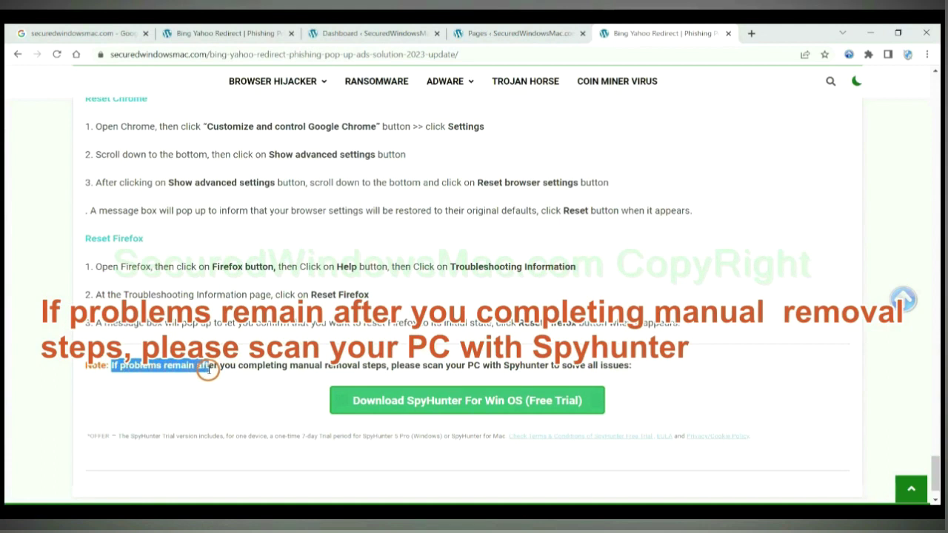